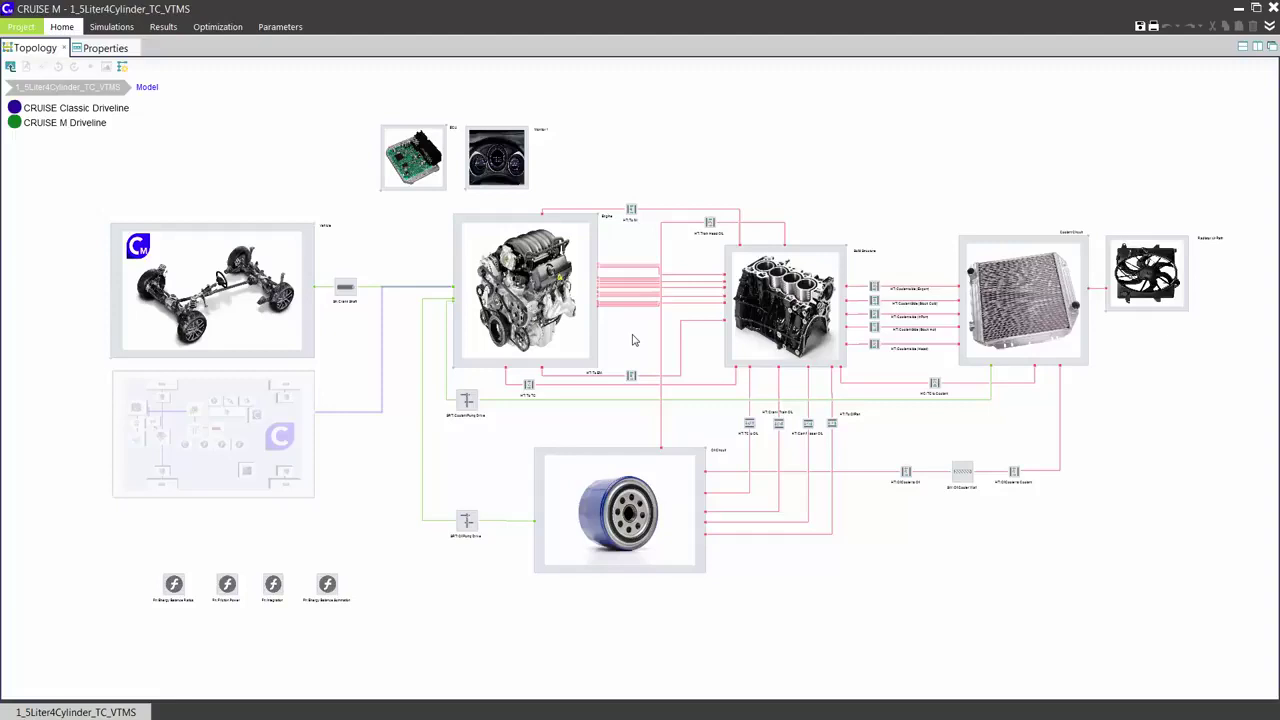
# - Inspect the connections of the Vehicle, Engine, Solid Structure, radiator and oil filter blocks, ending on Vehicle
pyautogui.click(234, 308)
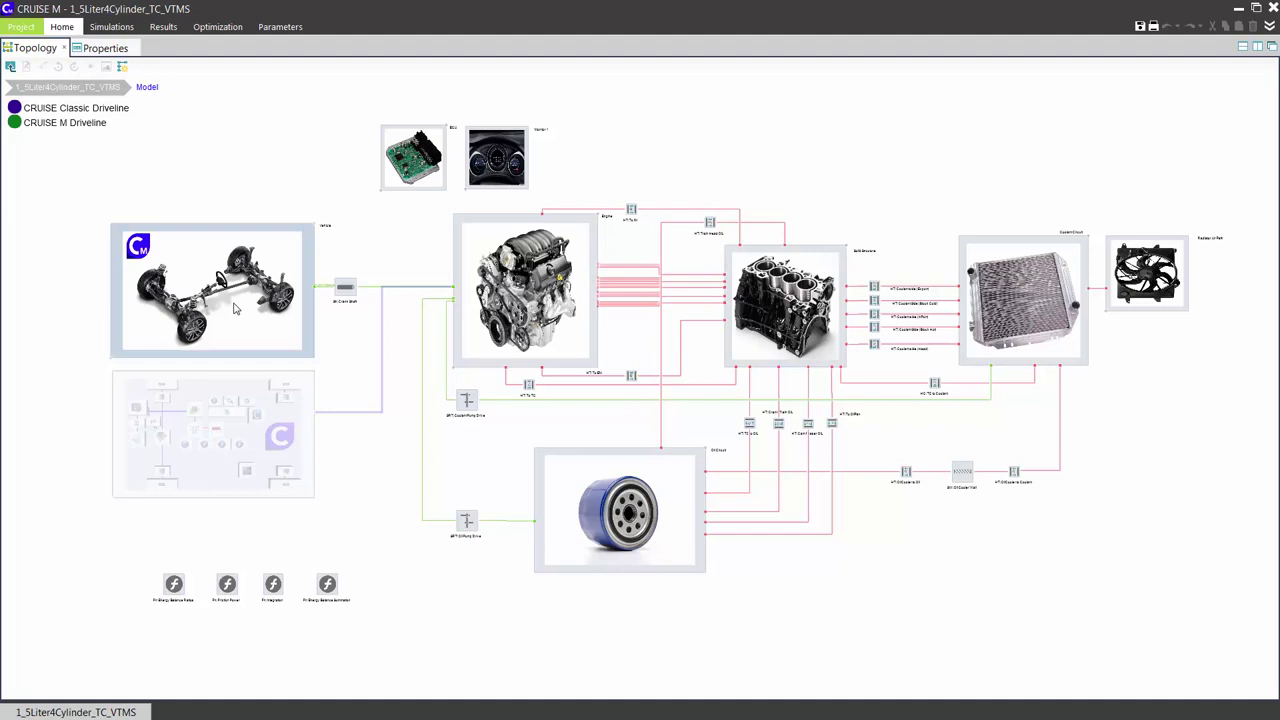
pyautogui.click(481, 321)
pyautogui.click(760, 335)
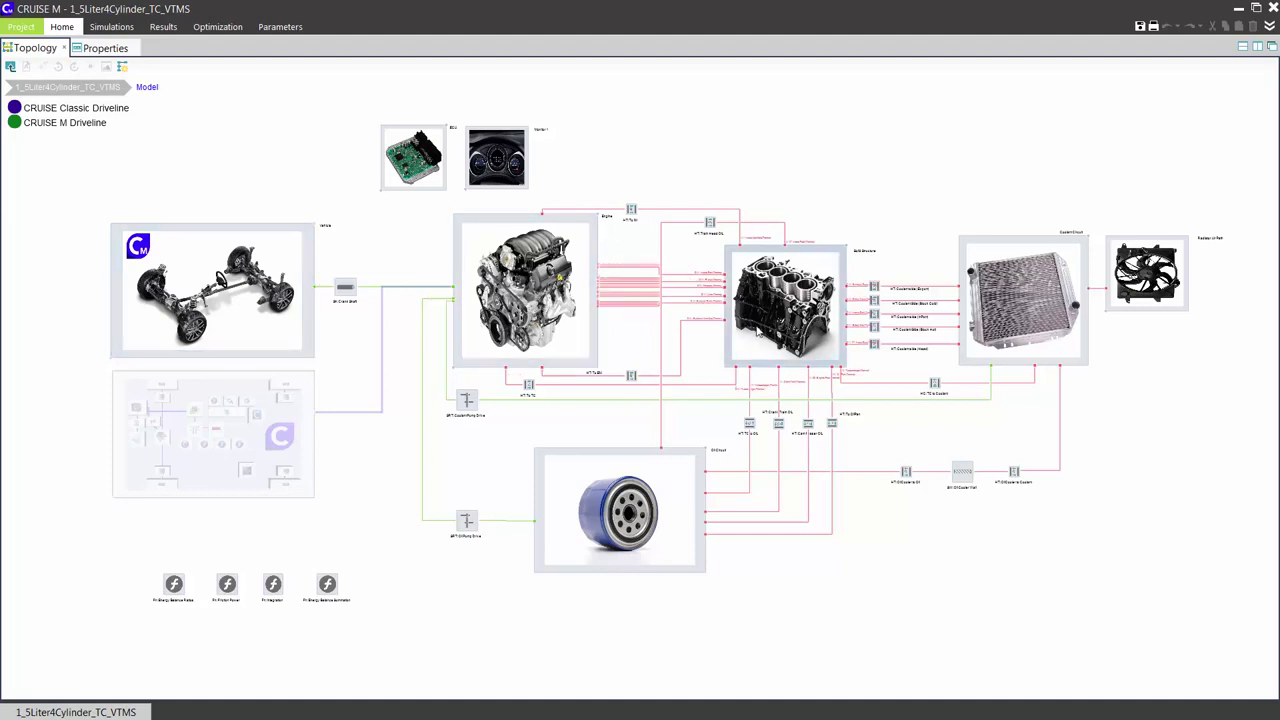
pyautogui.click(1014, 344)
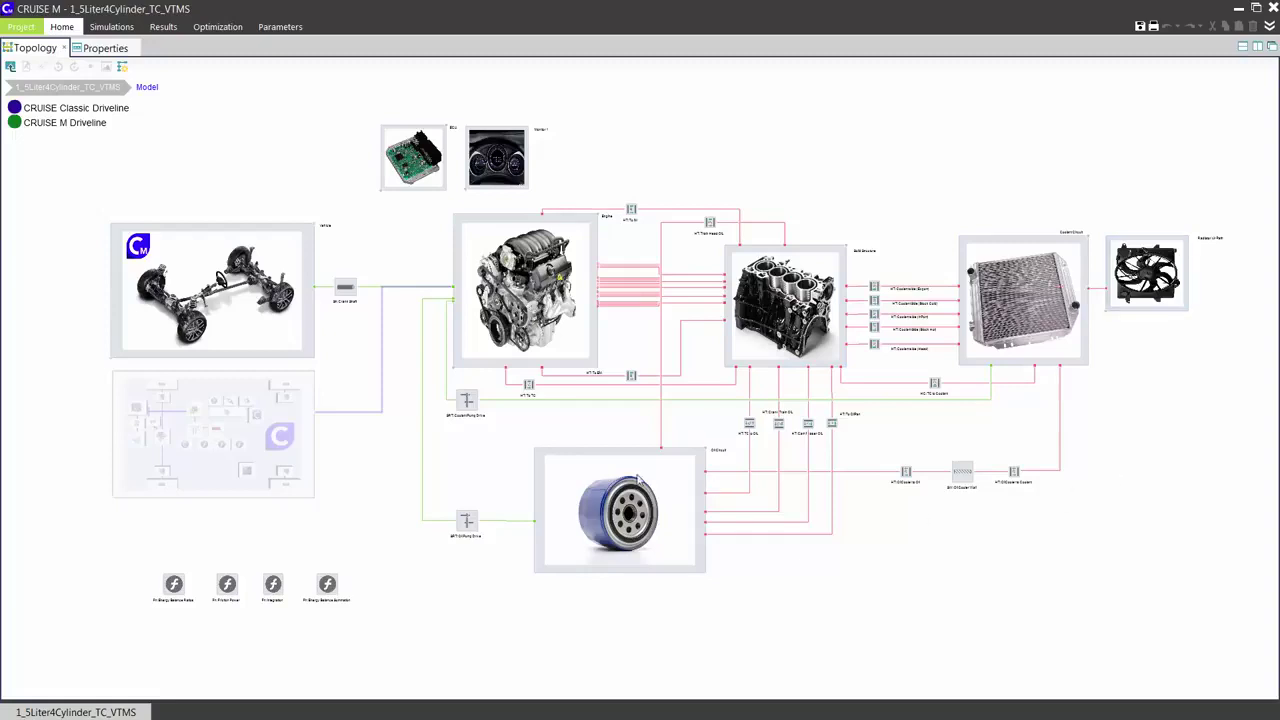
pyautogui.click(603, 478)
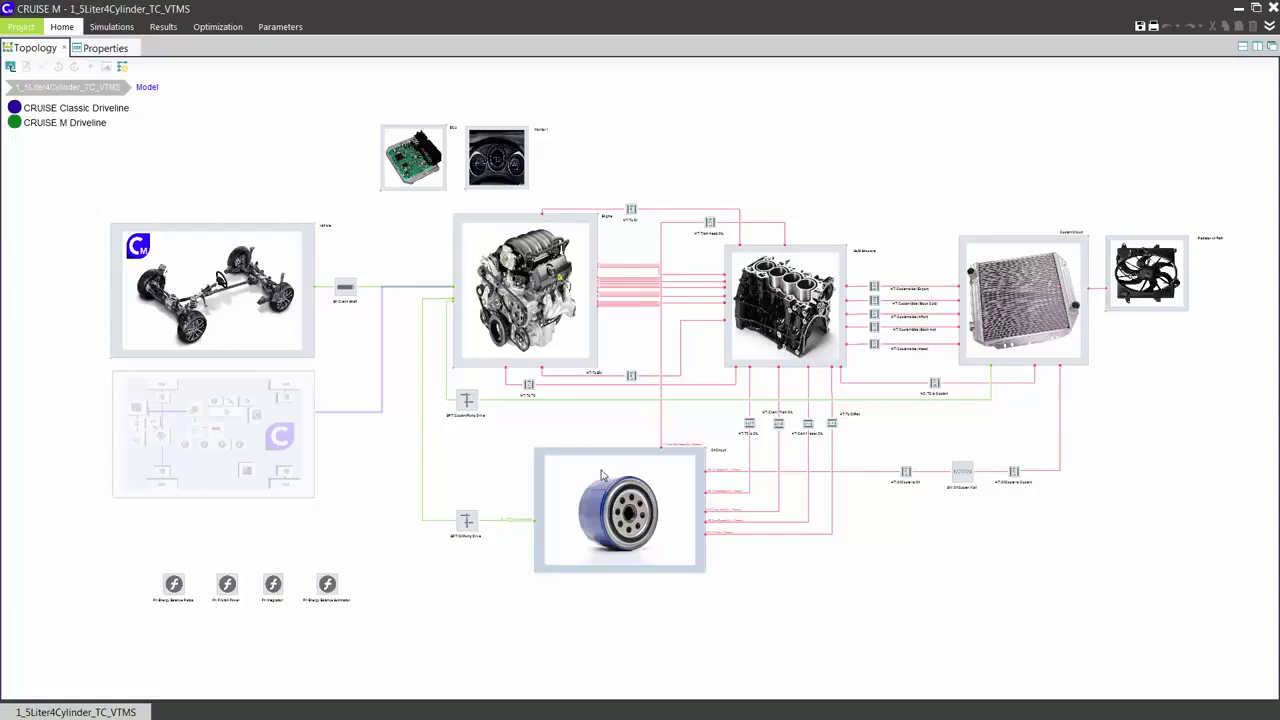
pyautogui.click(225, 321)
# - Open the Vehicle driveline subsystem showing wheels, brakes, differential, gearbox and clutch
pyautogui.doubleClick(225, 321)
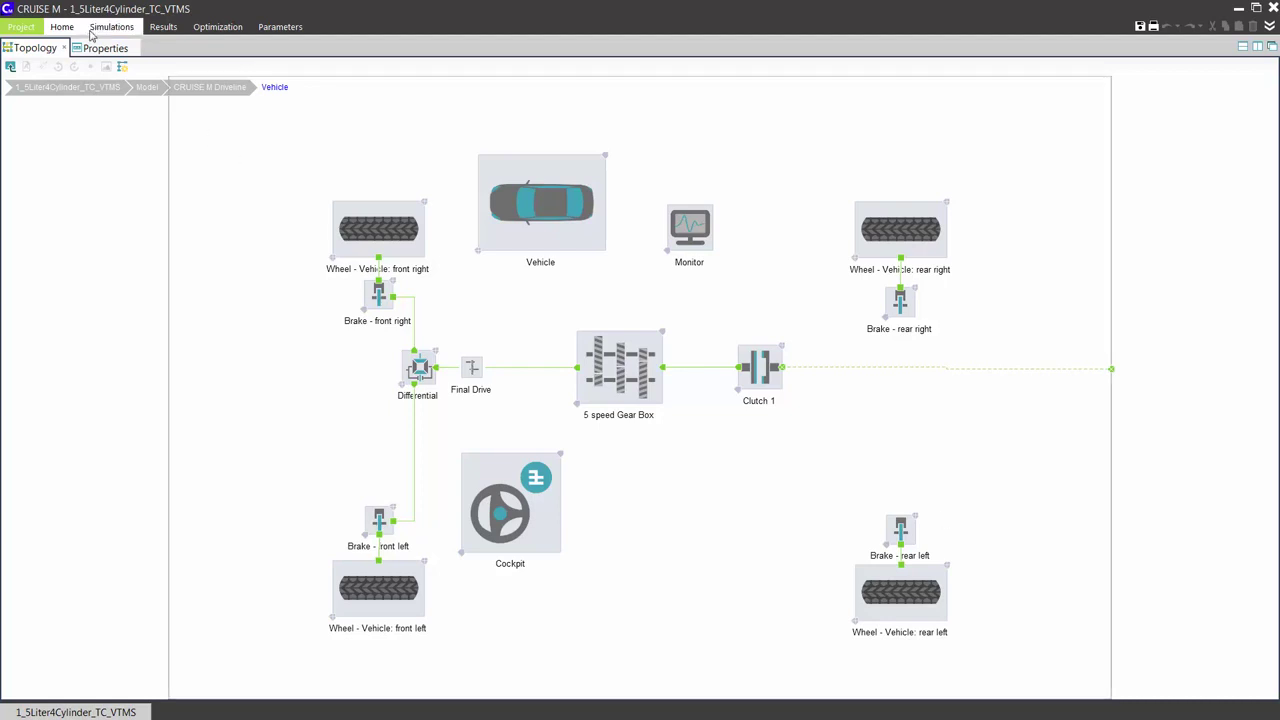
# - From the top-level Model, open the Engine subsystem and select its engine cylinder block
pyautogui.click(147, 89)
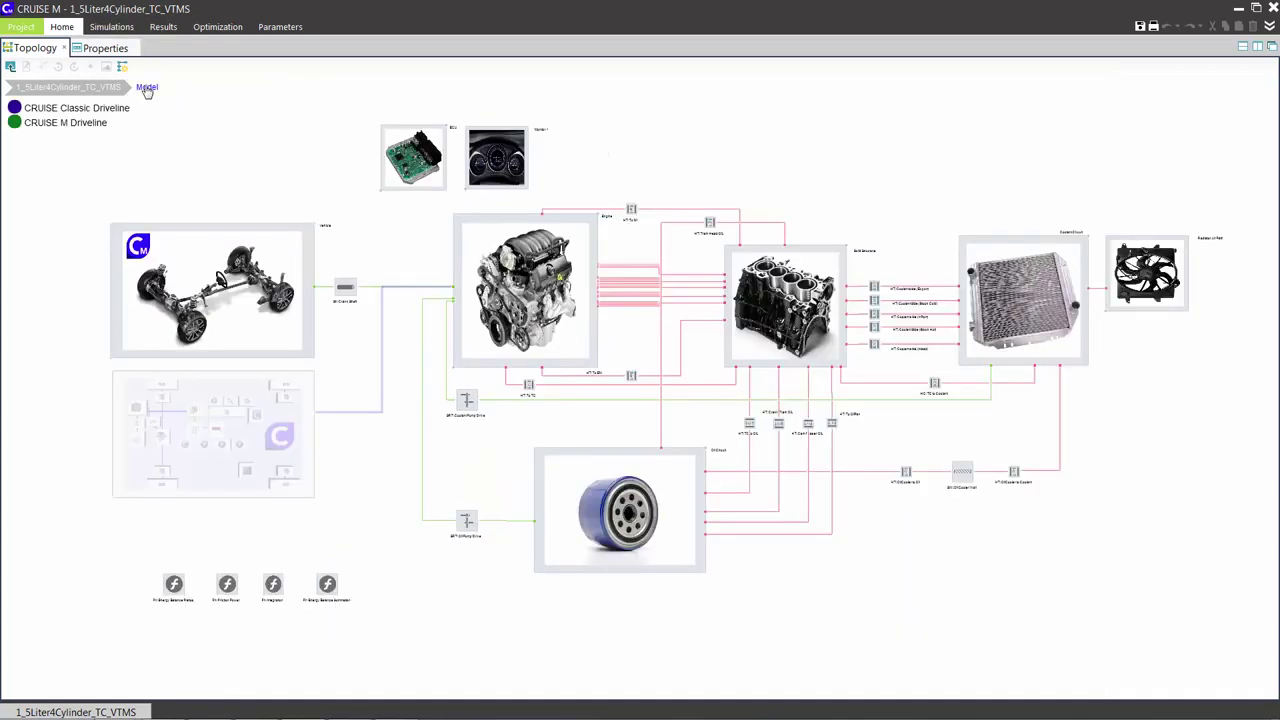
pyautogui.click(525, 290)
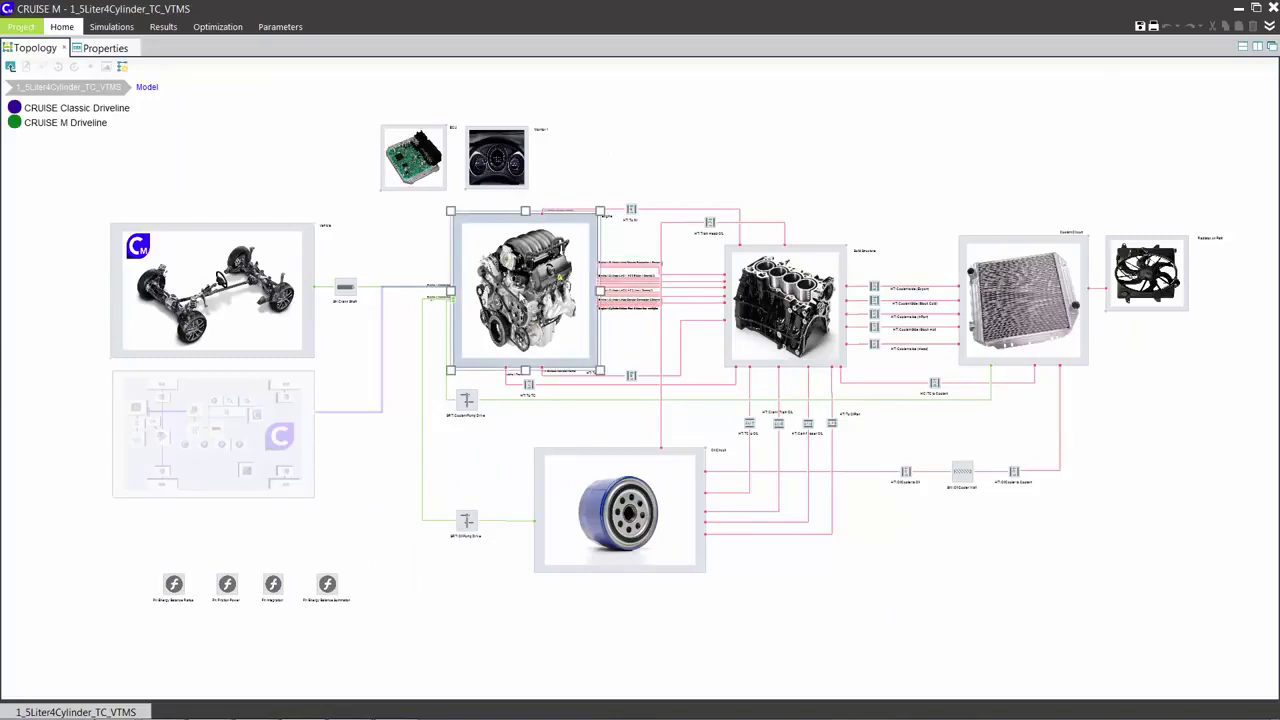
pyautogui.doubleClick(519, 297)
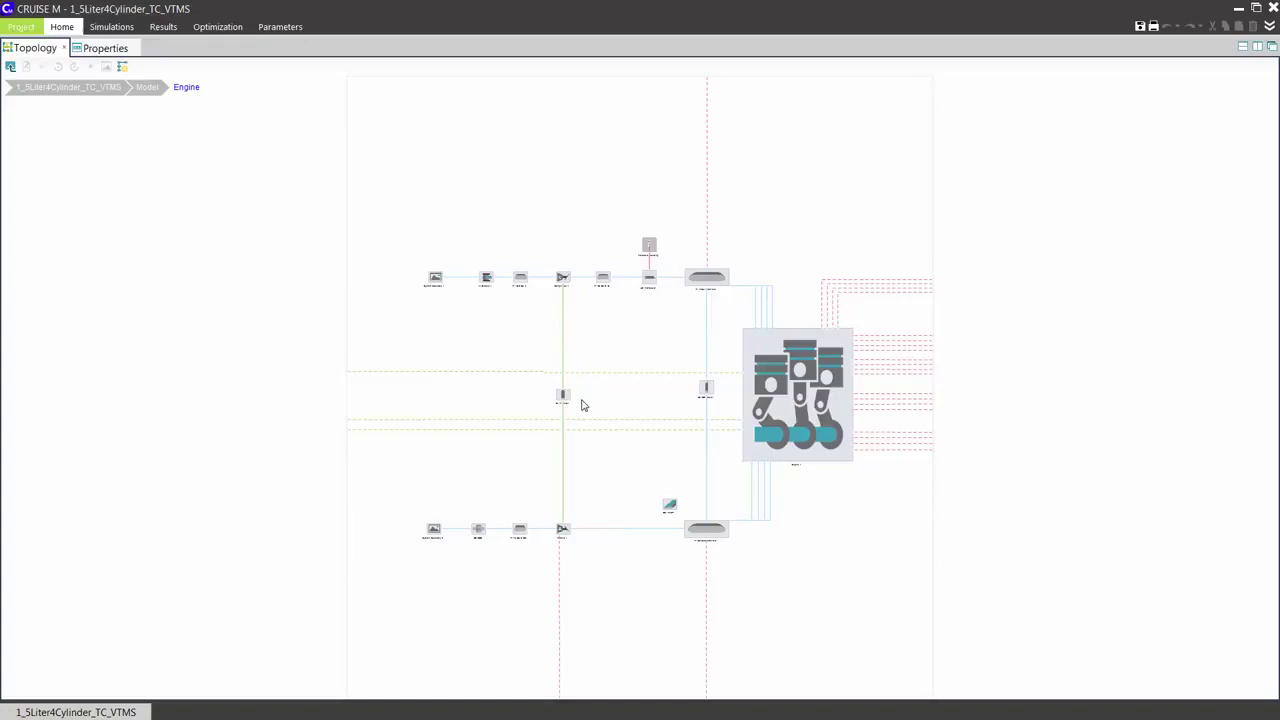
pyautogui.click(781, 402)
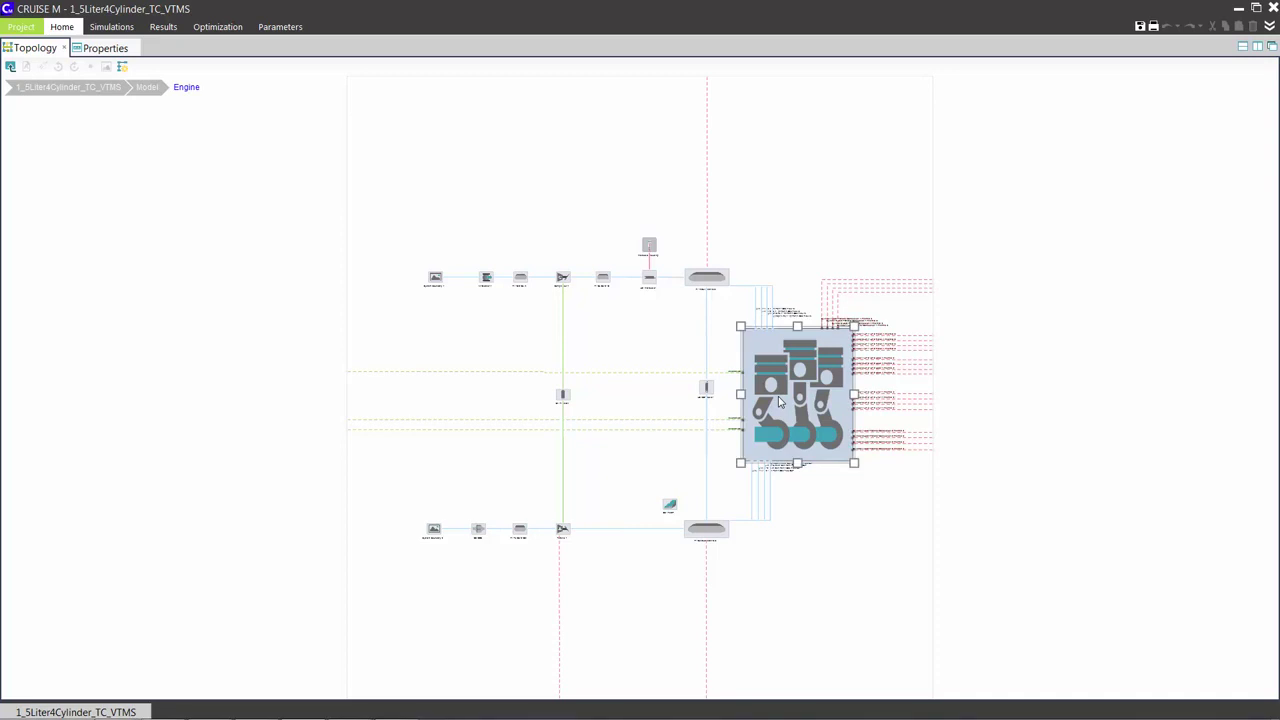
# - Open Engine 1's Cylinder 1 and select its Combustion Chamber to show its ports
pyautogui.doubleClick(781, 402)
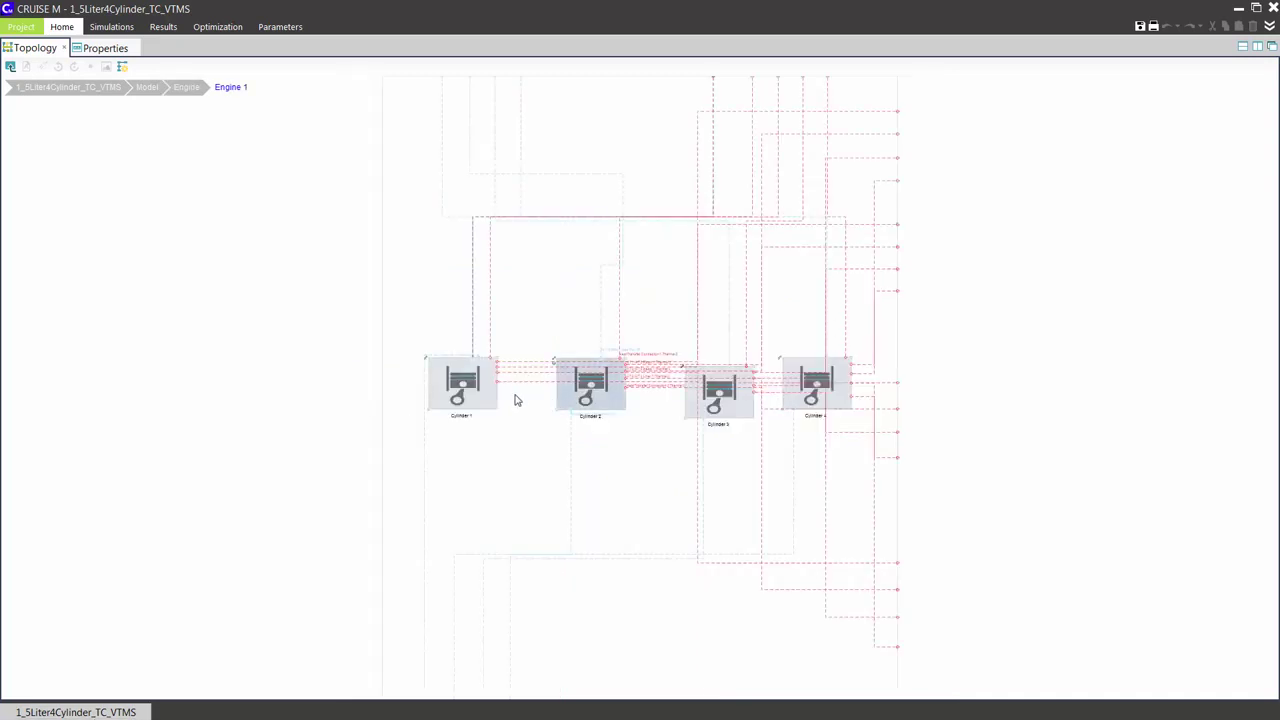
pyautogui.click(461, 381)
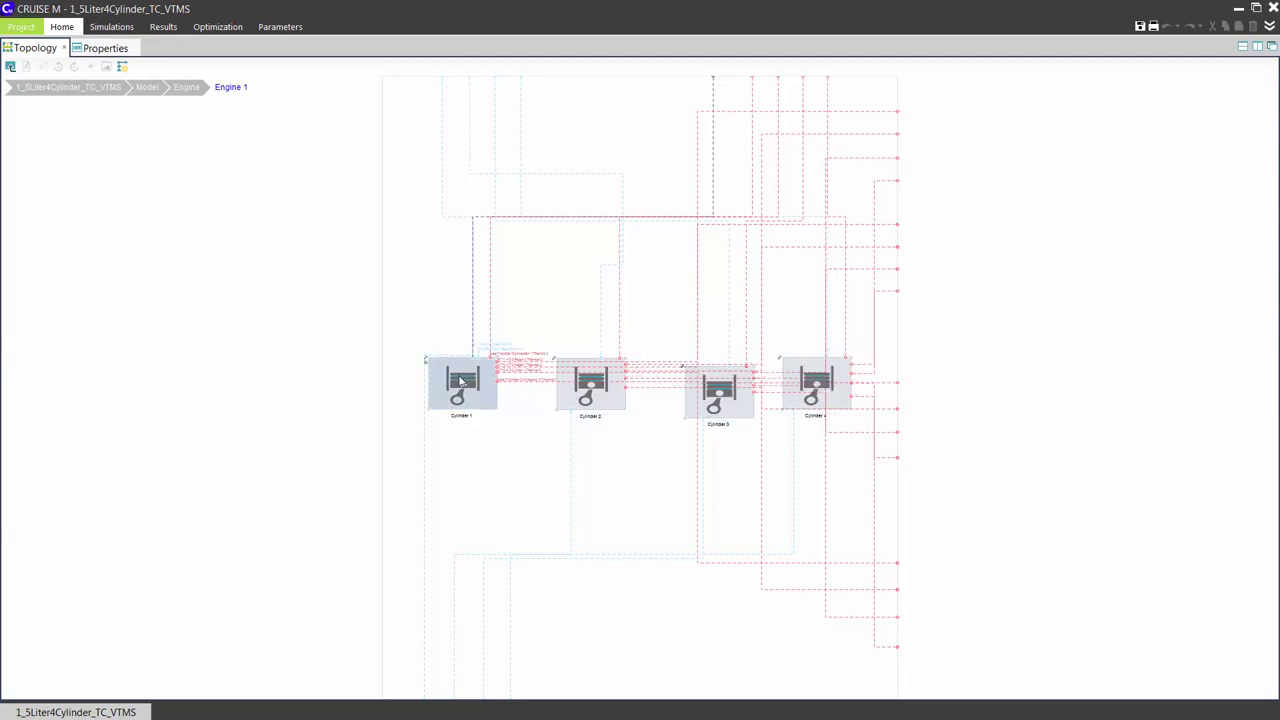
pyautogui.click(461, 381)
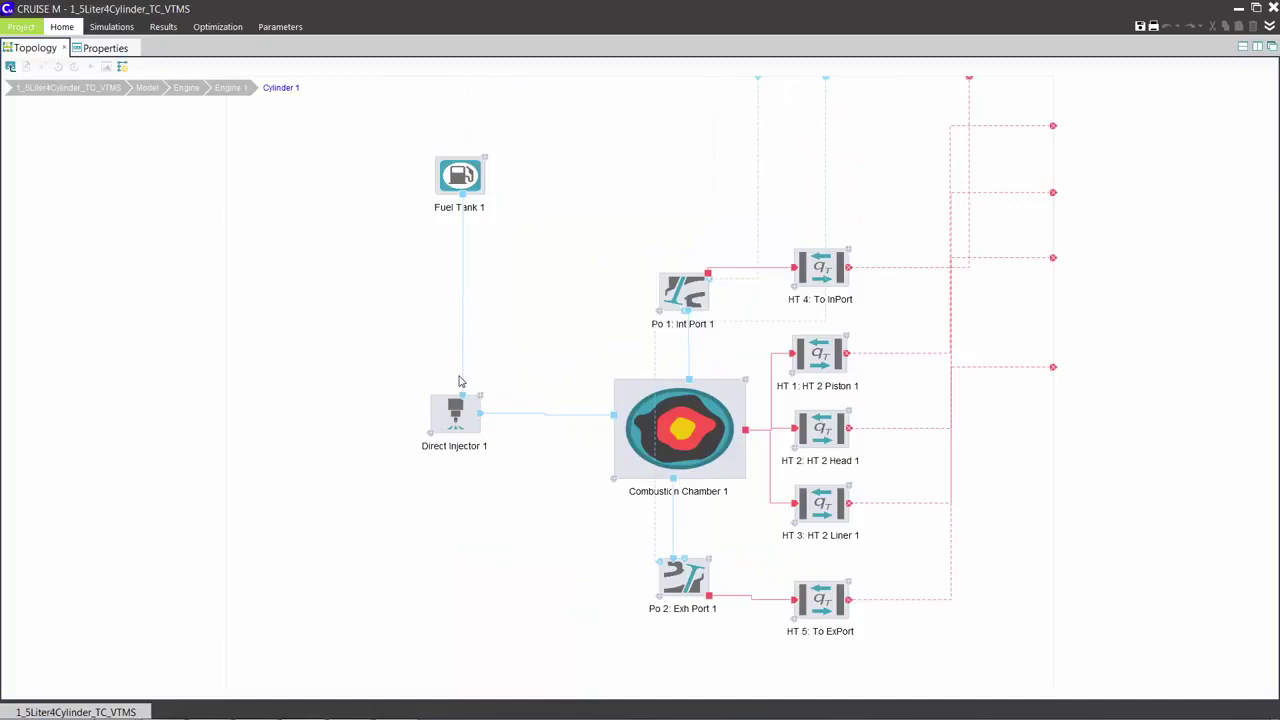
pyautogui.click(673, 440)
# - Go up to the Engine diagram, reposition the view, then return to the top-level Model
pyautogui.doubleClick(380, 373)
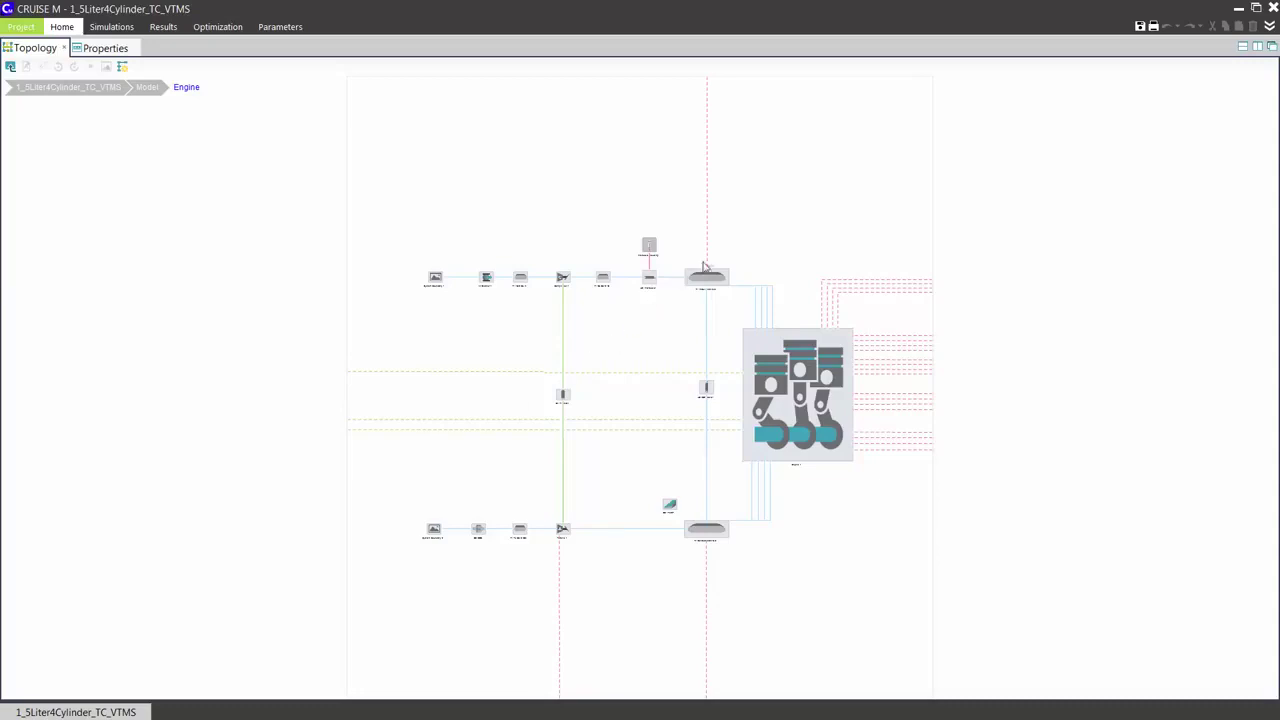
pyautogui.moveTo(781, 226); pyautogui.dragTo(774, 134)
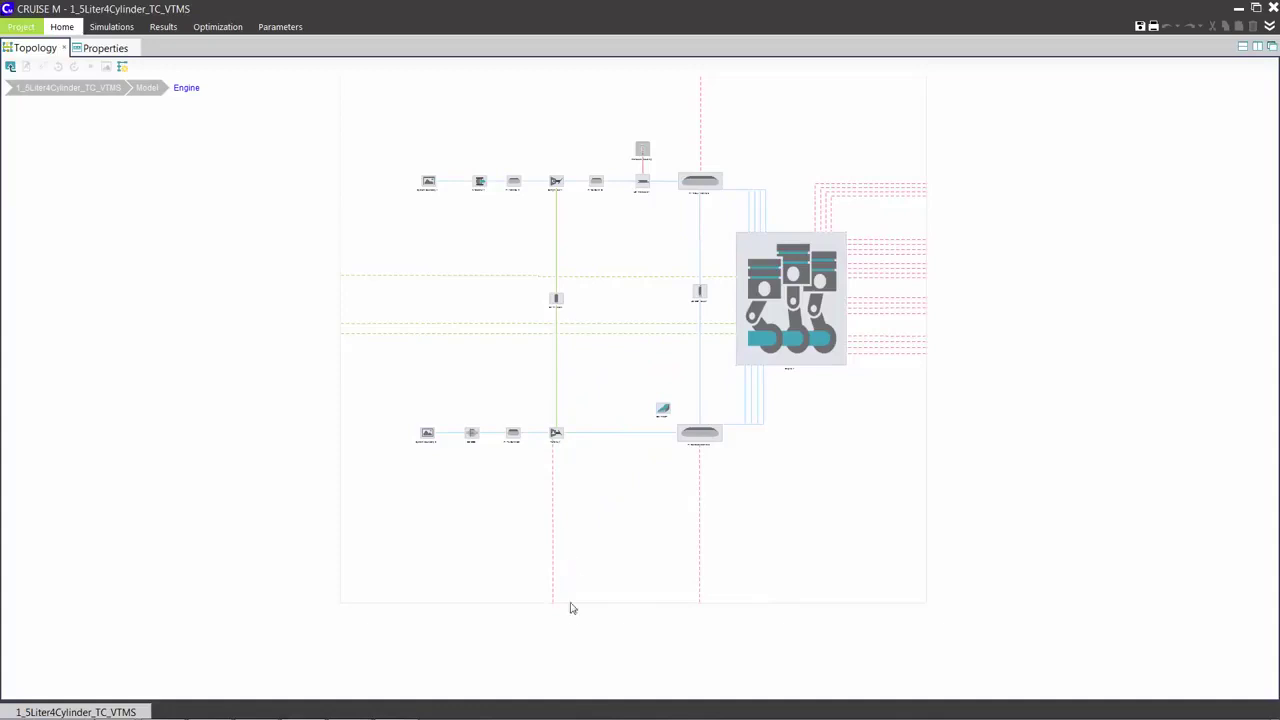
pyautogui.moveTo(655, 369); pyautogui.dragTo(651, 423)
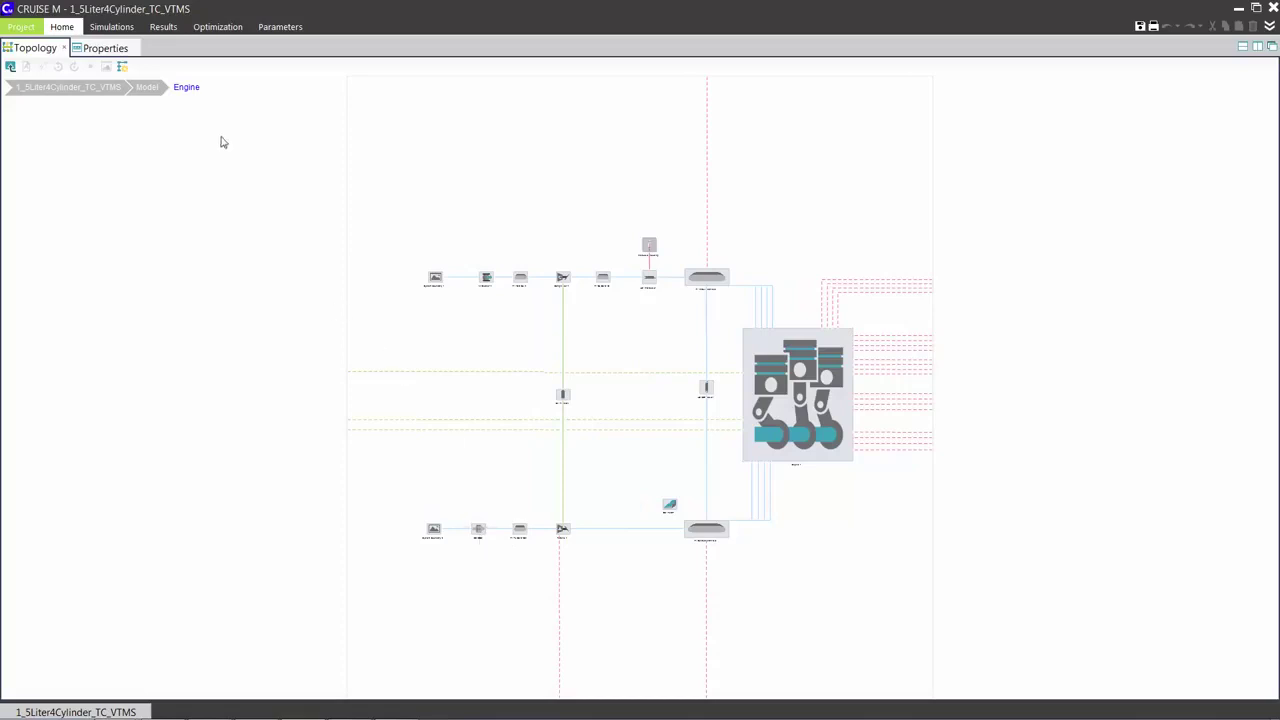
pyautogui.click(153, 92)
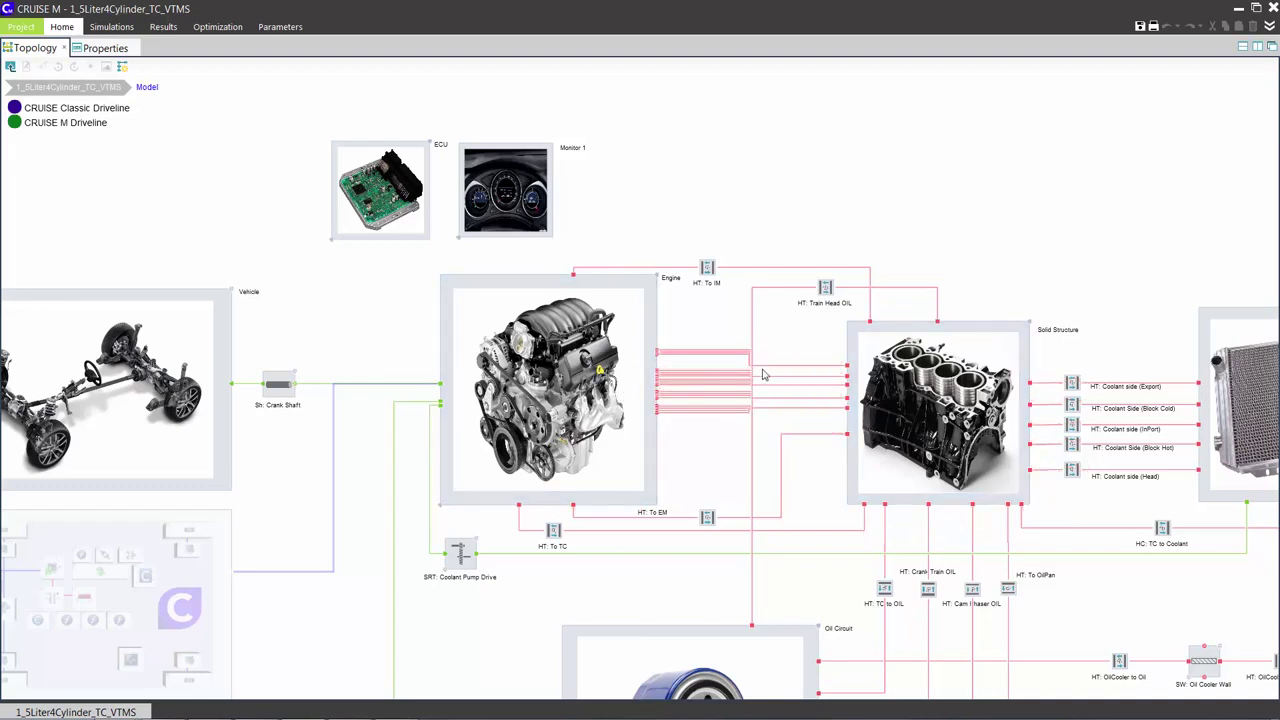
# - Open the Solid Structure subsystem and zoom in on its Piston, Liner and Intake Port walls
pyautogui.click(917, 405)
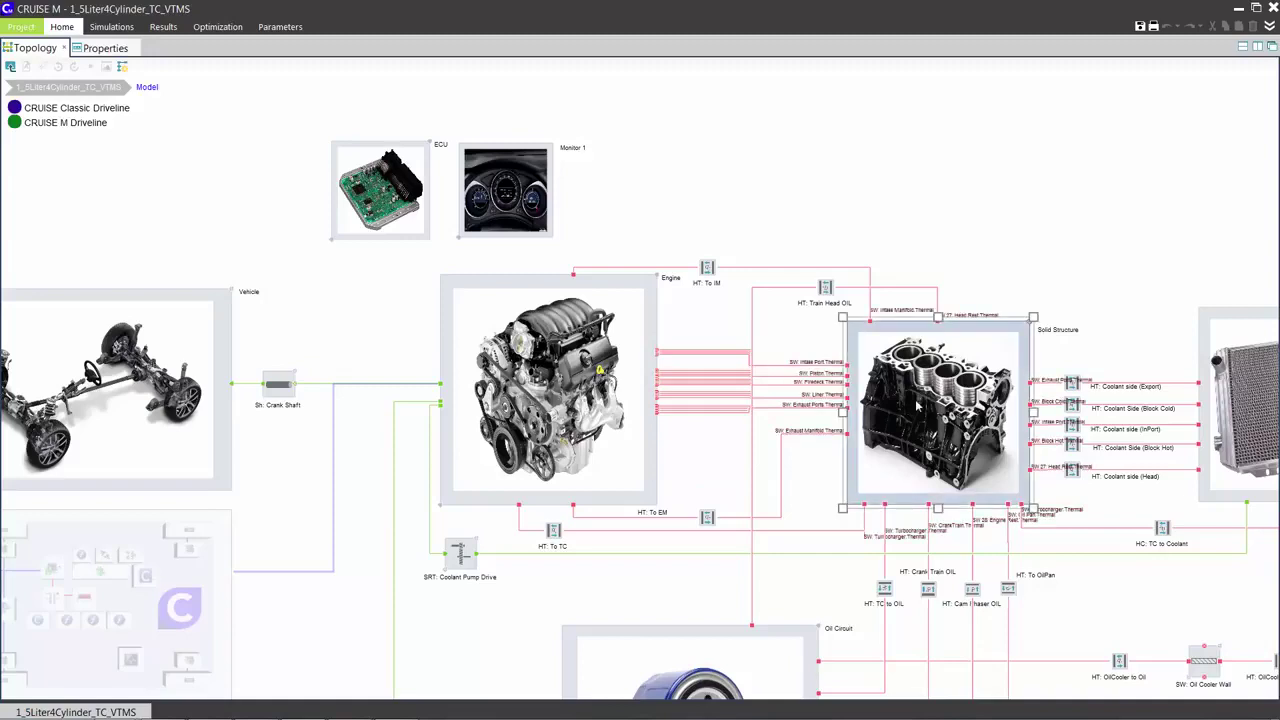
pyautogui.doubleClick(917, 405)
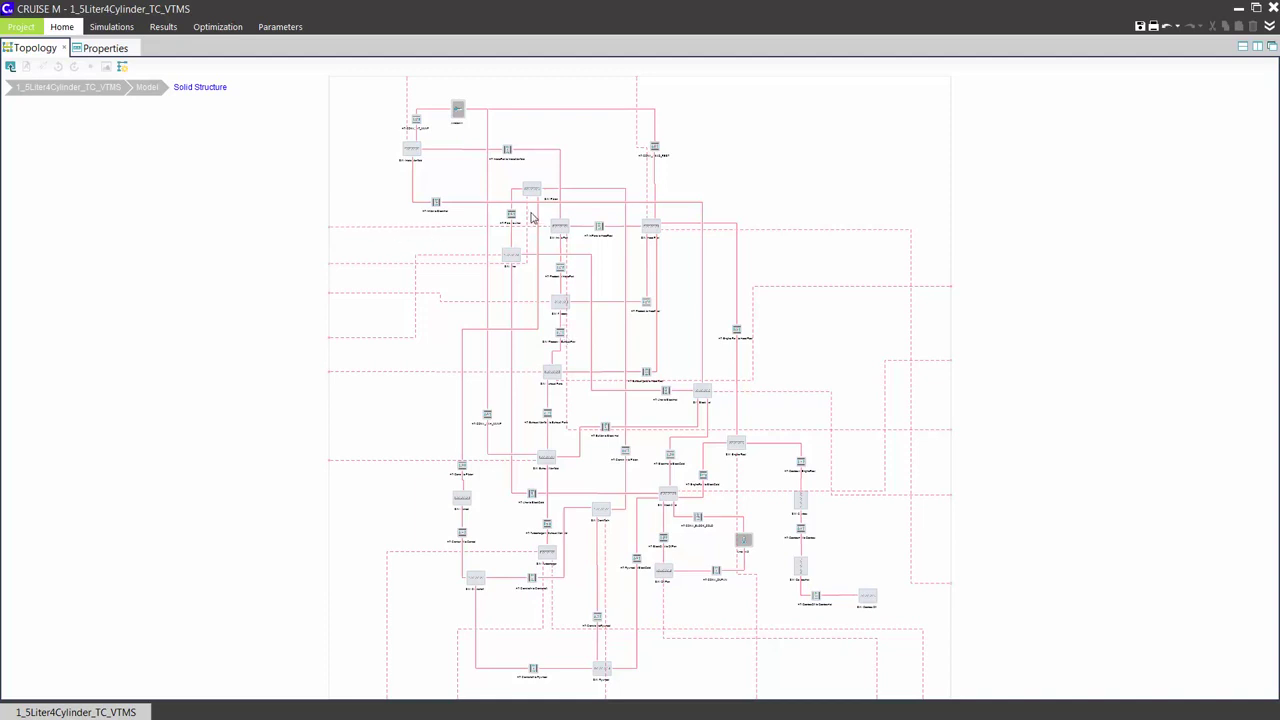
pyautogui.scroll(5, 538, 190)
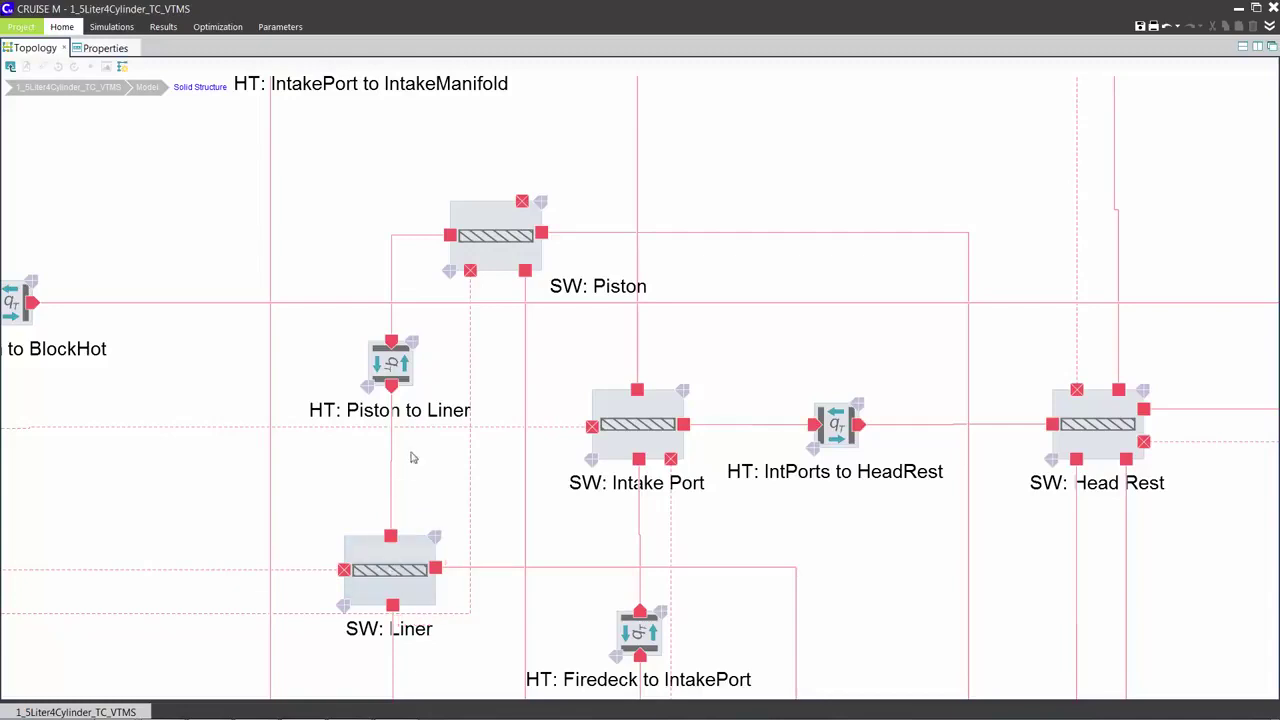
# - Inspect the HT: Piston to Liner element, then zoom out to see Oil Pan, Gearbox and Engine Rest walls
pyautogui.click(405, 370)
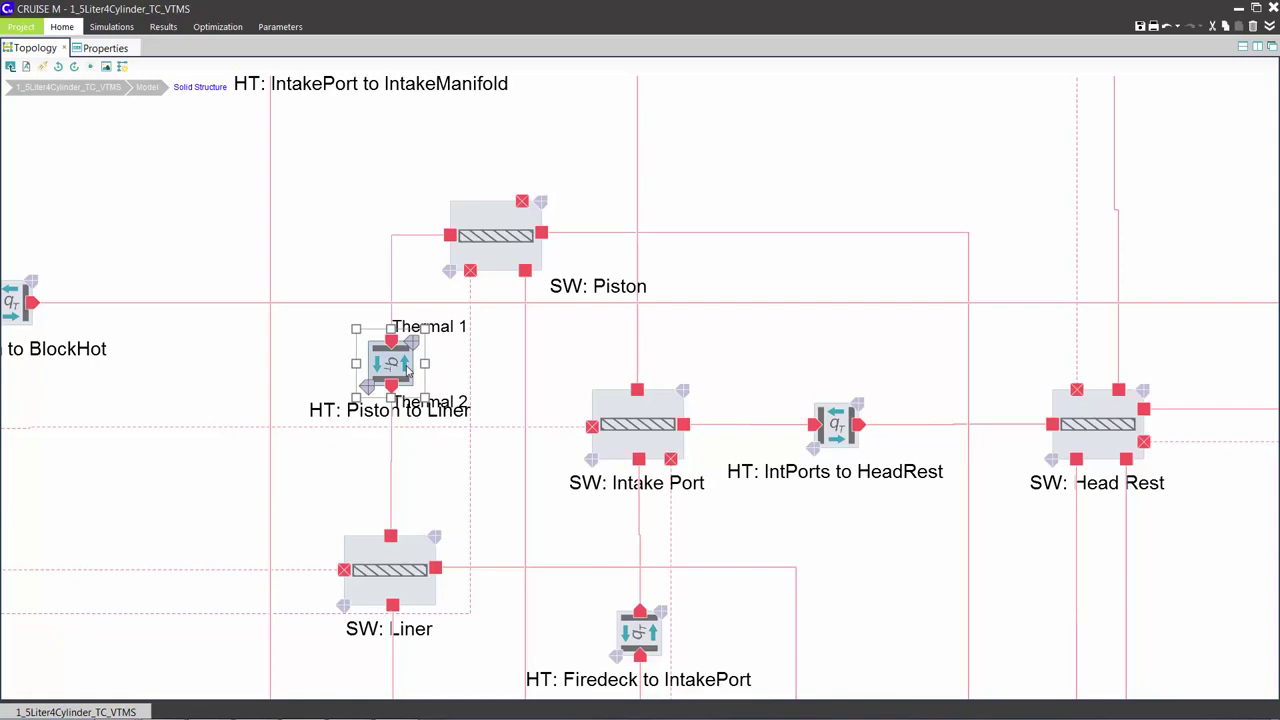
pyautogui.click(493, 394)
pyautogui.scroll(-2, 493, 394)
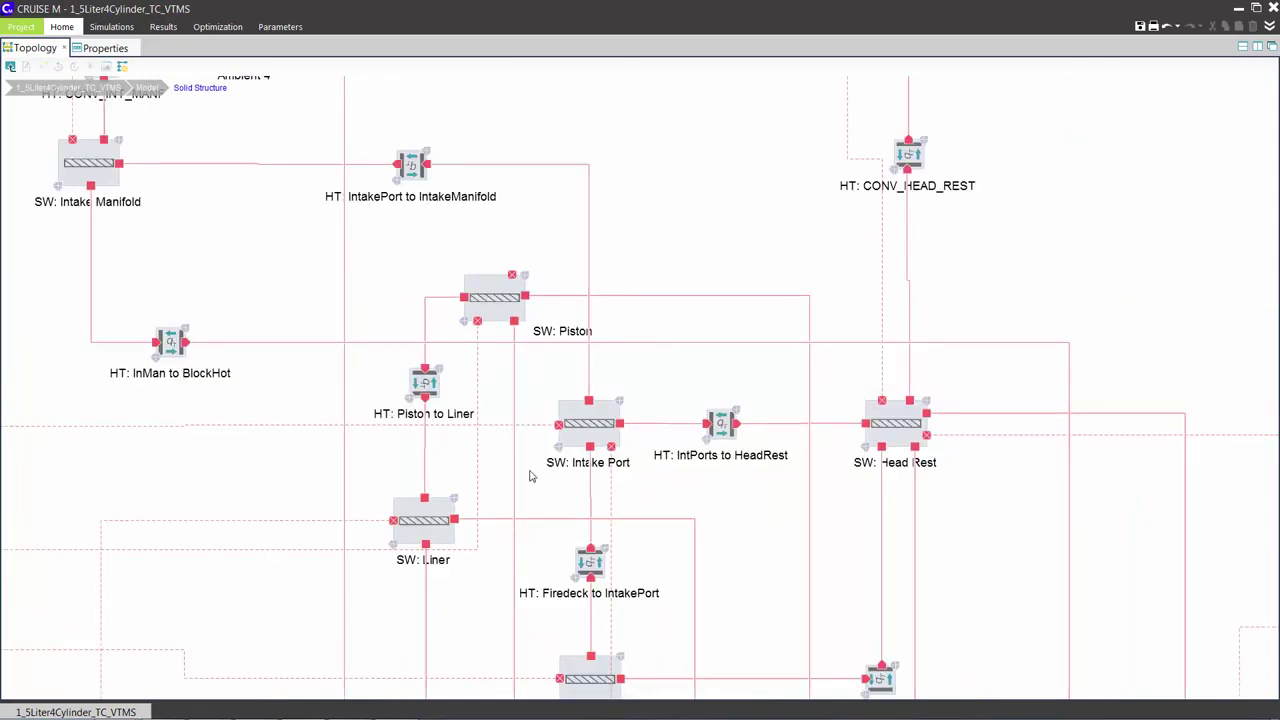
pyautogui.scroll(-4, 531, 397)
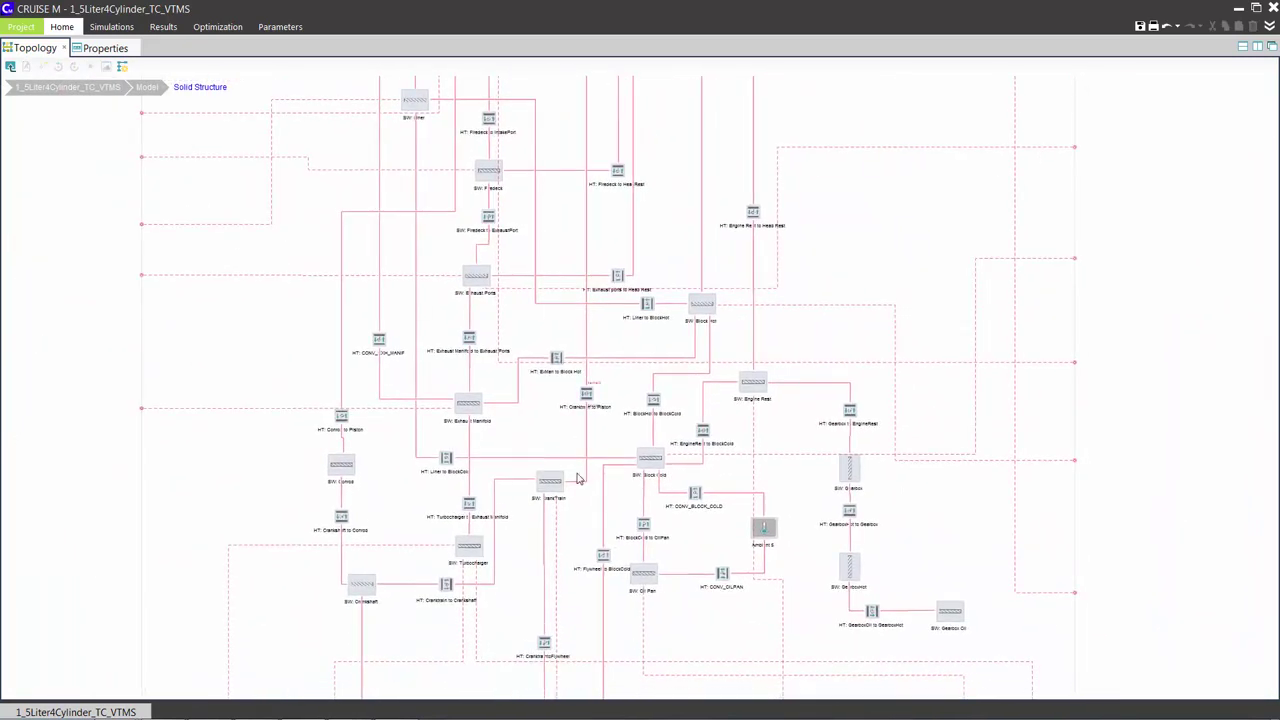
pyautogui.scroll(4, 575, 495)
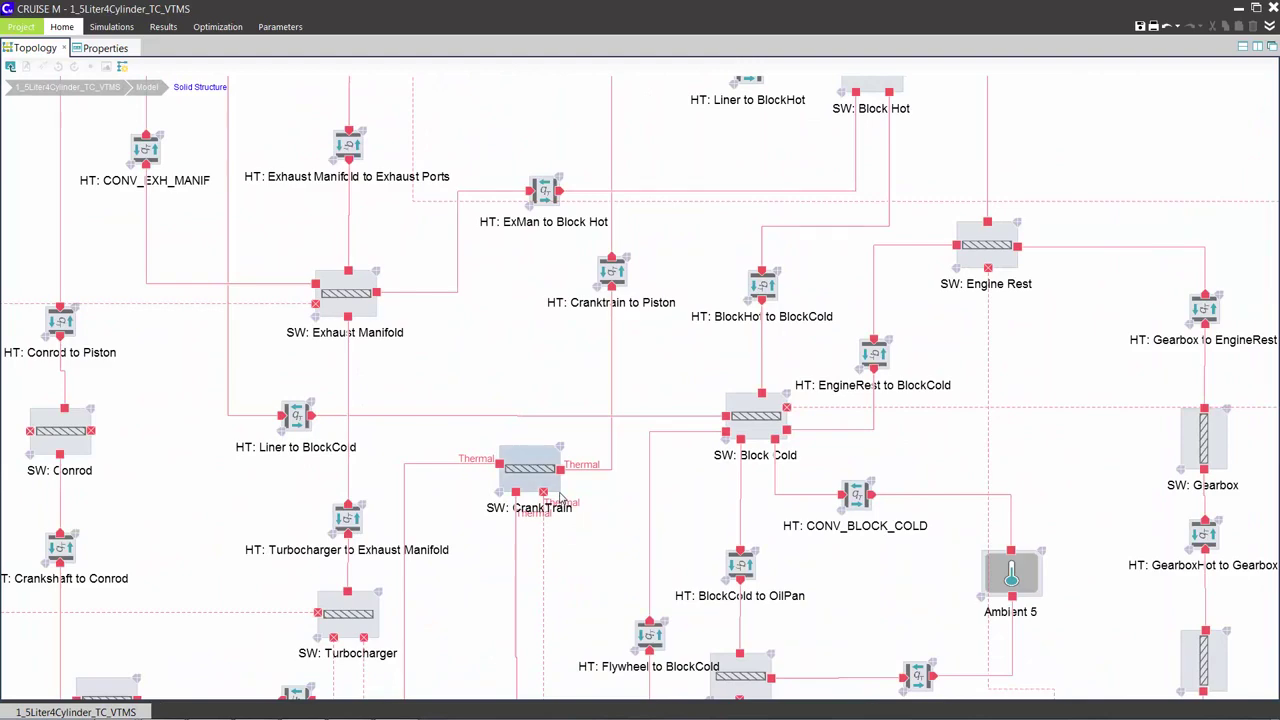
pyautogui.scroll(-4, 560, 497)
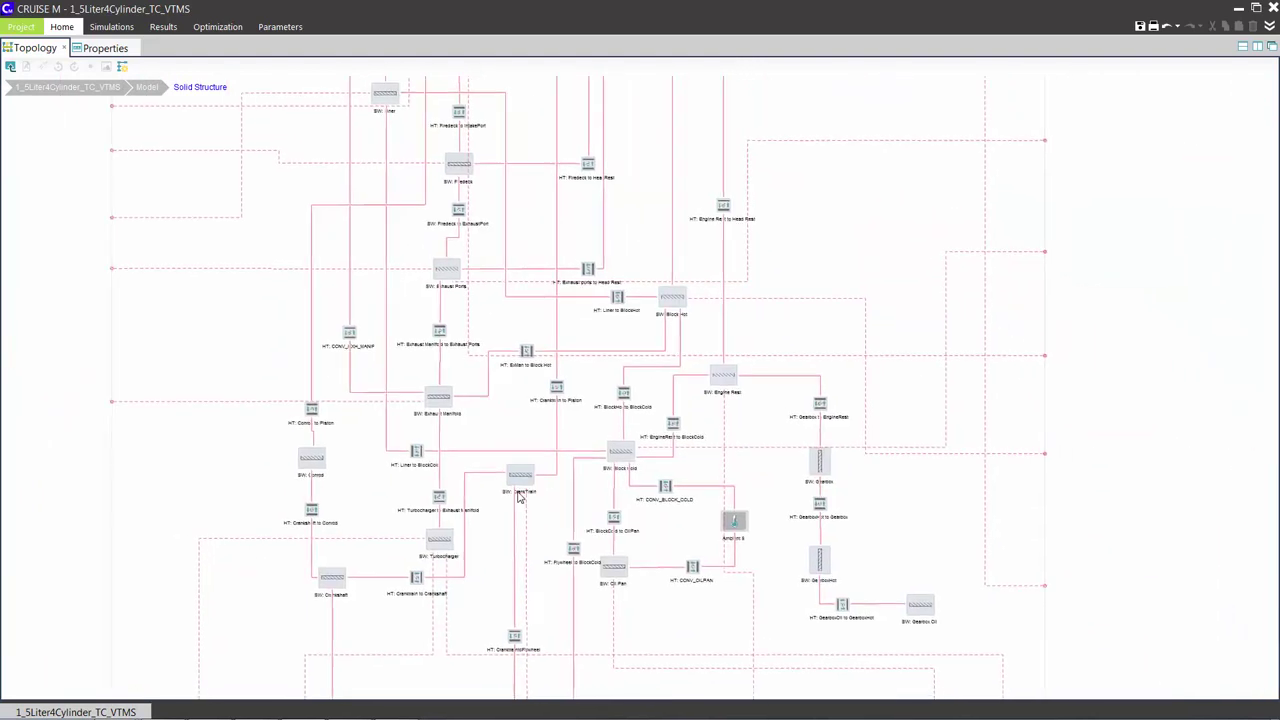
pyautogui.scroll(-4, 519, 497)
pyautogui.scroll(-2, 220, 85)
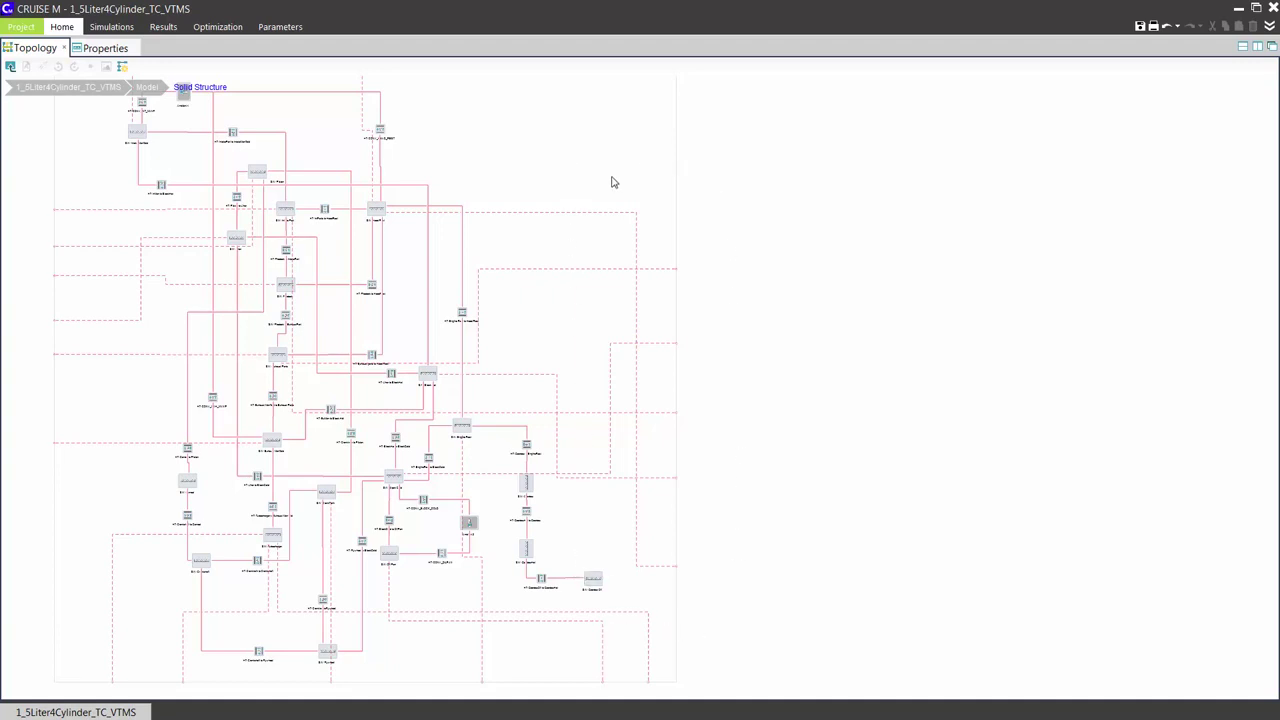
pyautogui.click(146, 88)
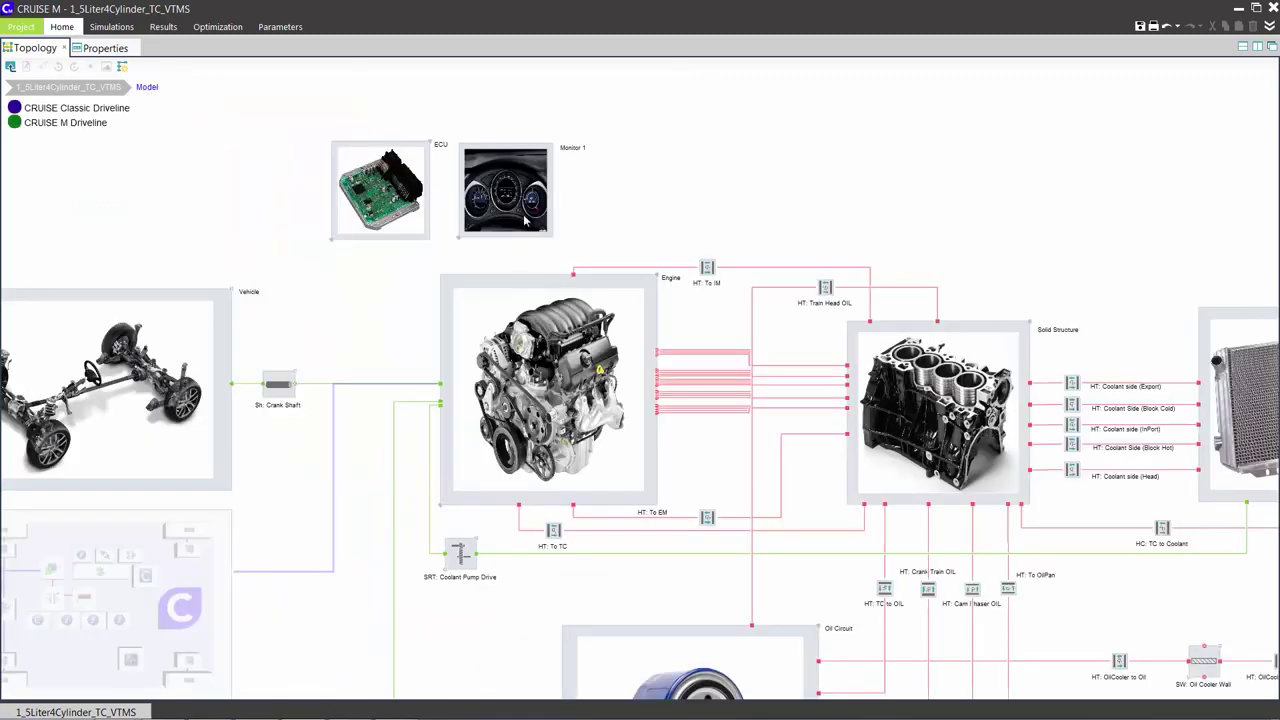
pyautogui.moveTo(1106, 206); pyautogui.dragTo(611, 208)
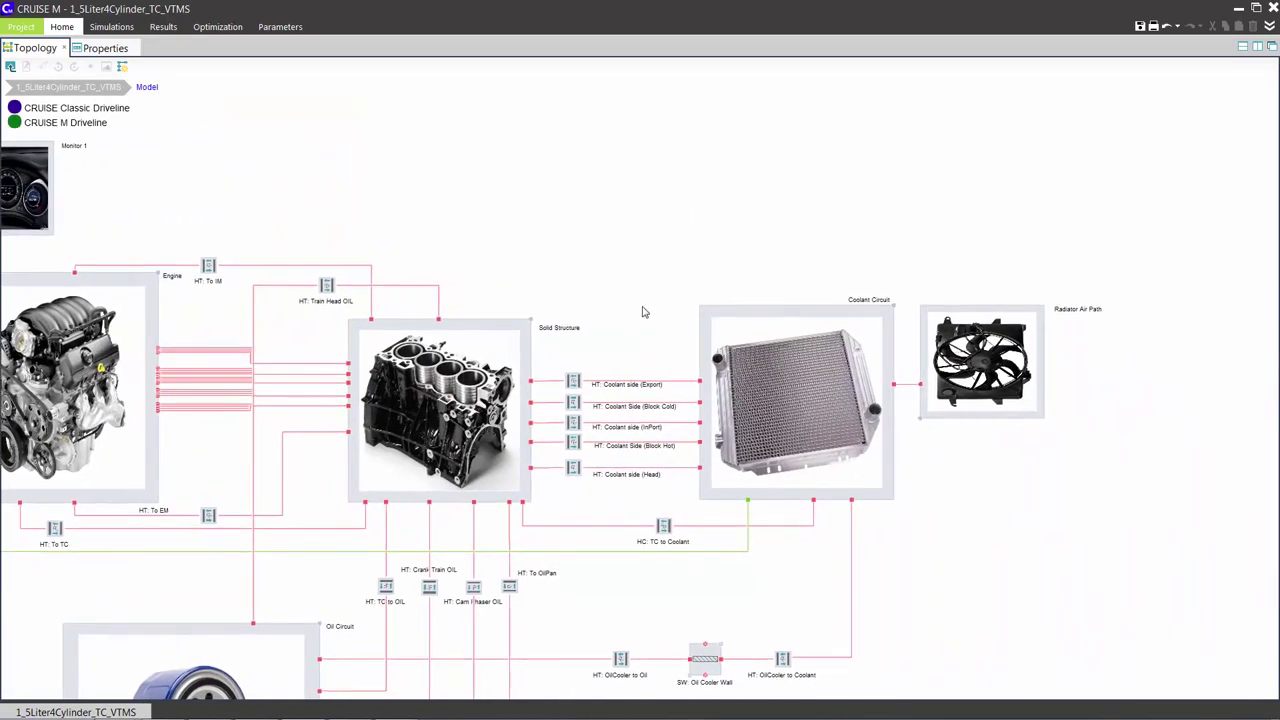
pyautogui.click(762, 420)
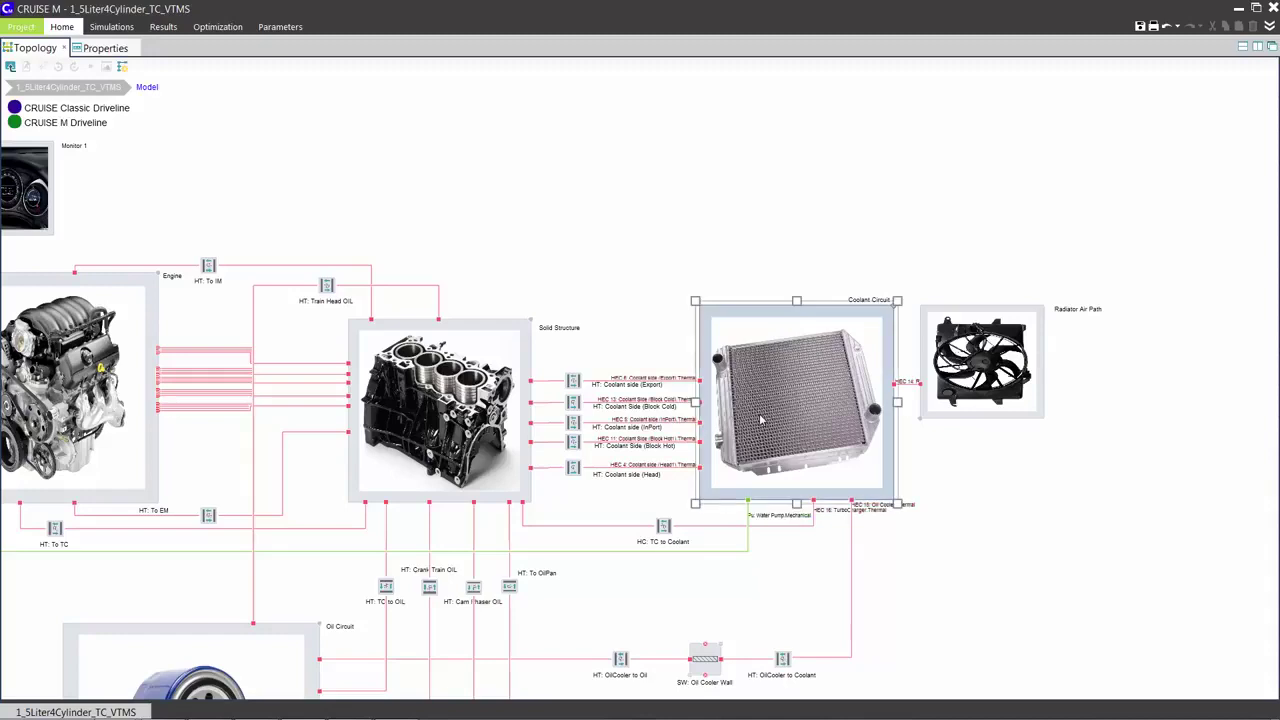
pyautogui.doubleClick(762, 420)
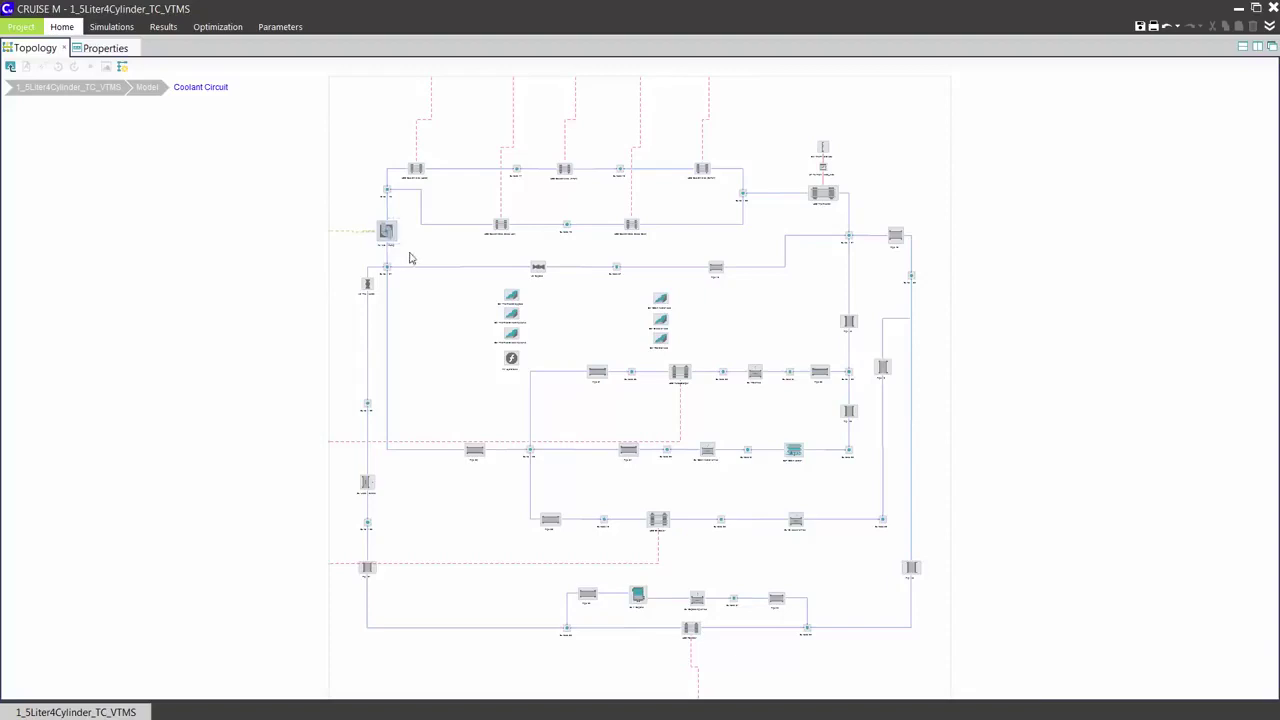
pyautogui.moveTo(411, 257); pyautogui.dragTo(430, 267)
pyautogui.scroll(5, 430, 267)
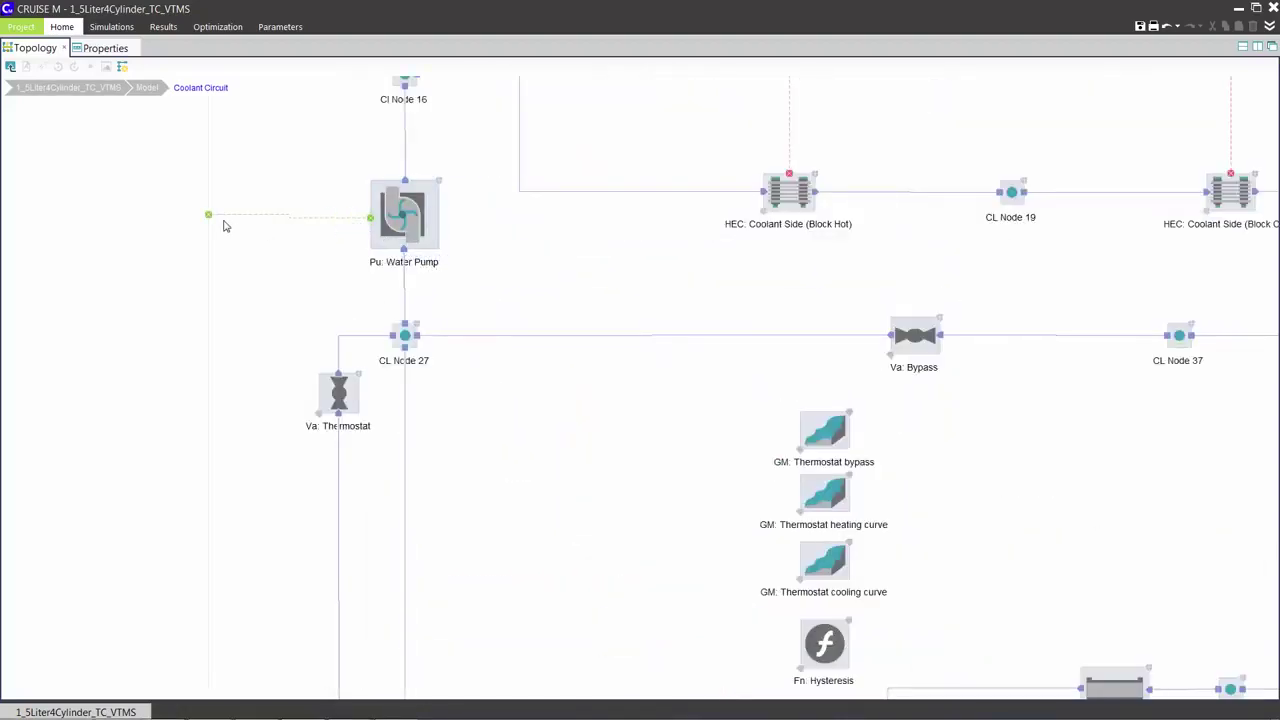
pyautogui.scroll(-3, 330, 230)
pyautogui.scroll(2, 340, 234)
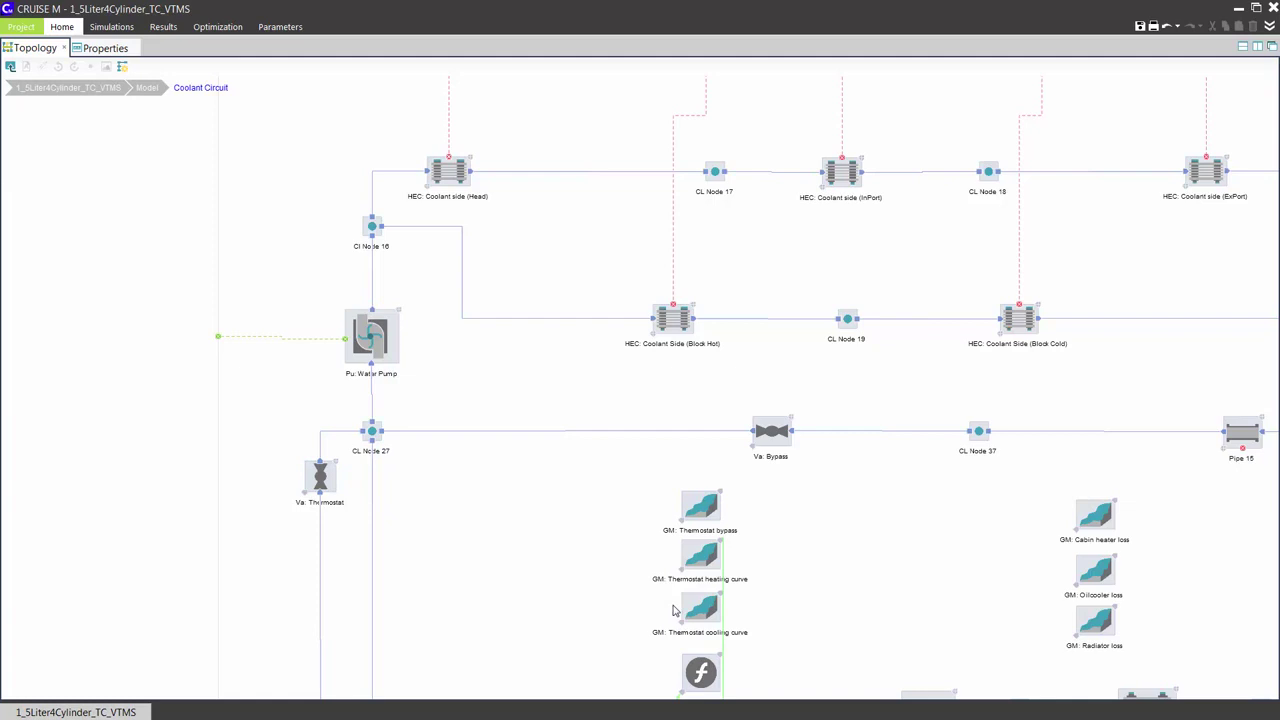
pyautogui.scroll(-5, 860, 600)
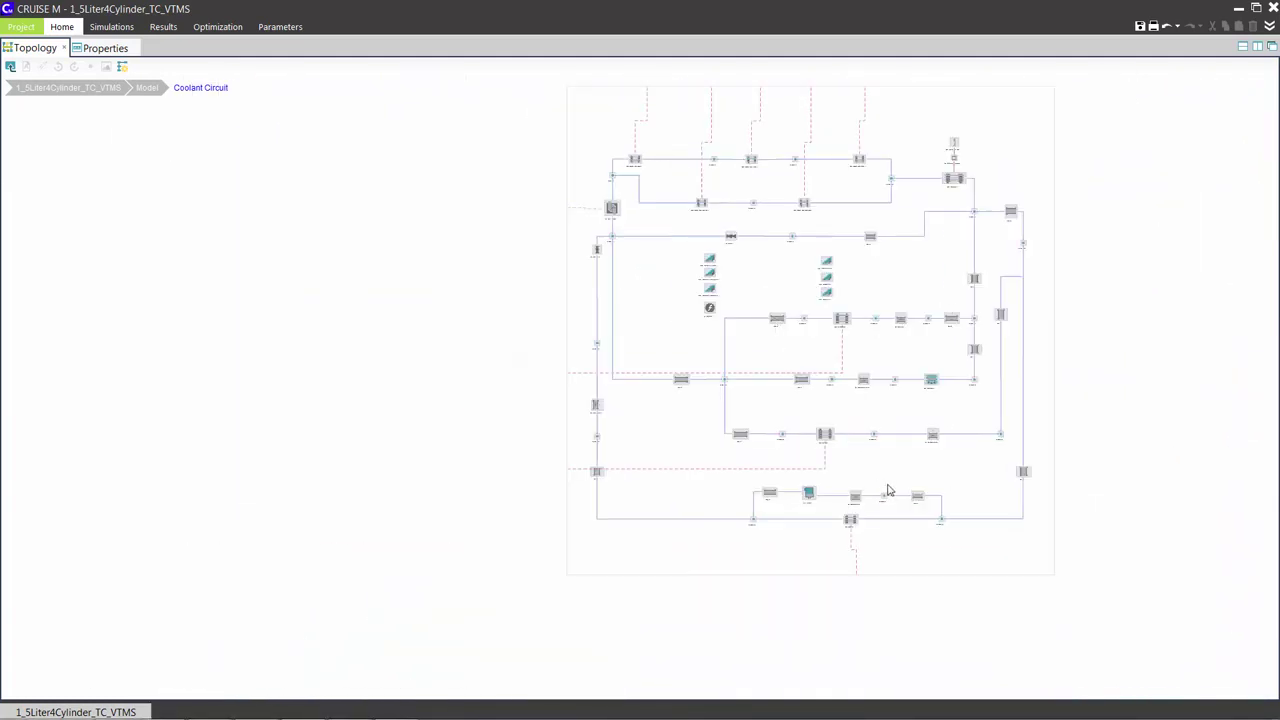
pyautogui.scroll(5, 733, 450)
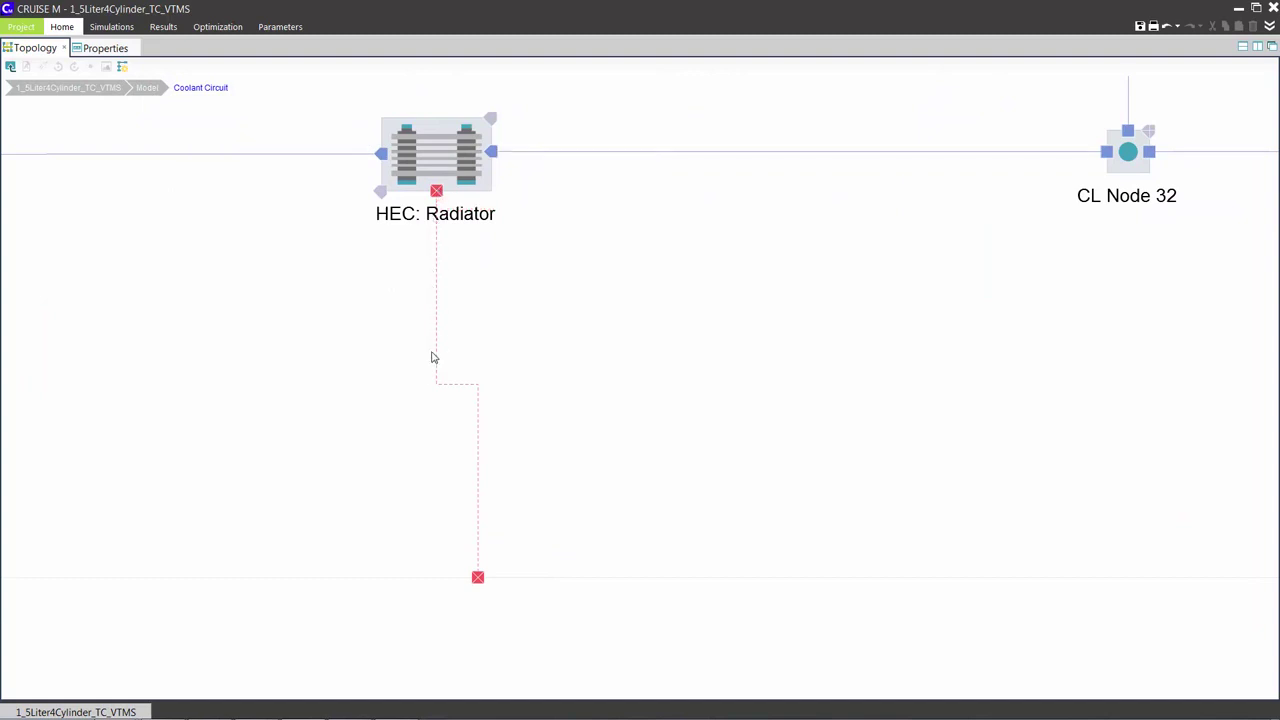
pyautogui.scroll(-5, 597, 409)
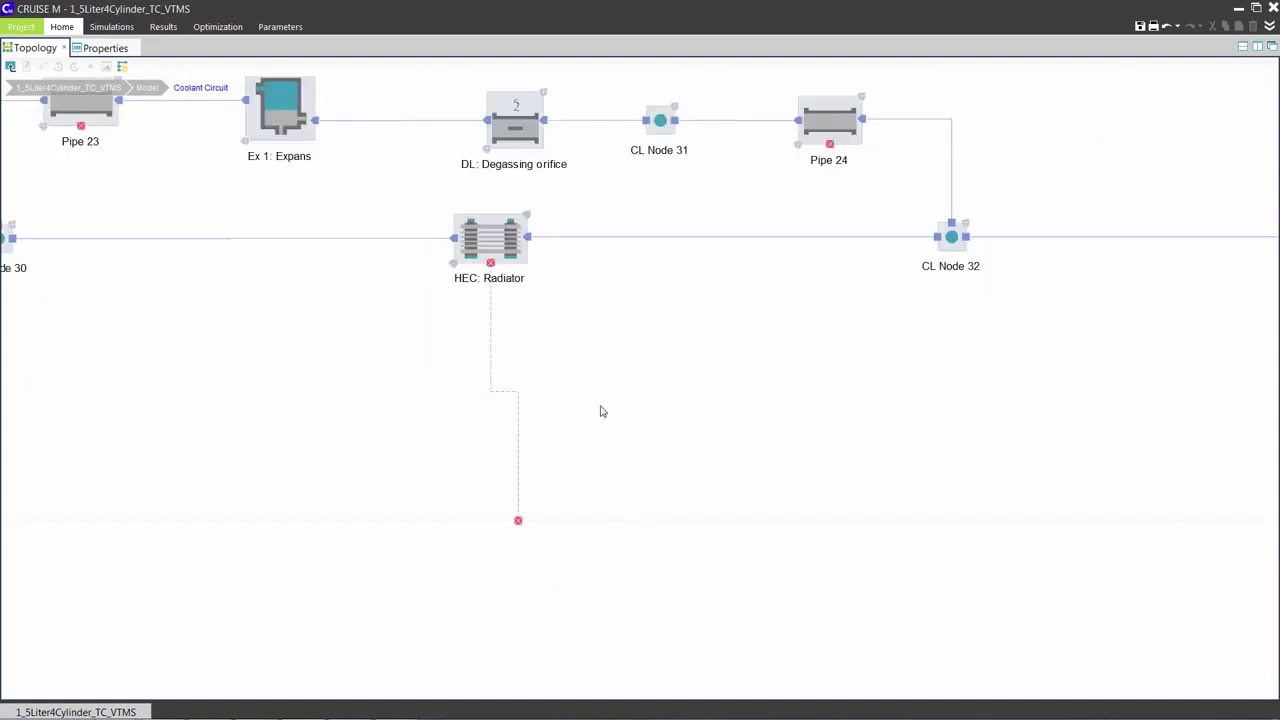
pyautogui.scroll(-5, 683, 514)
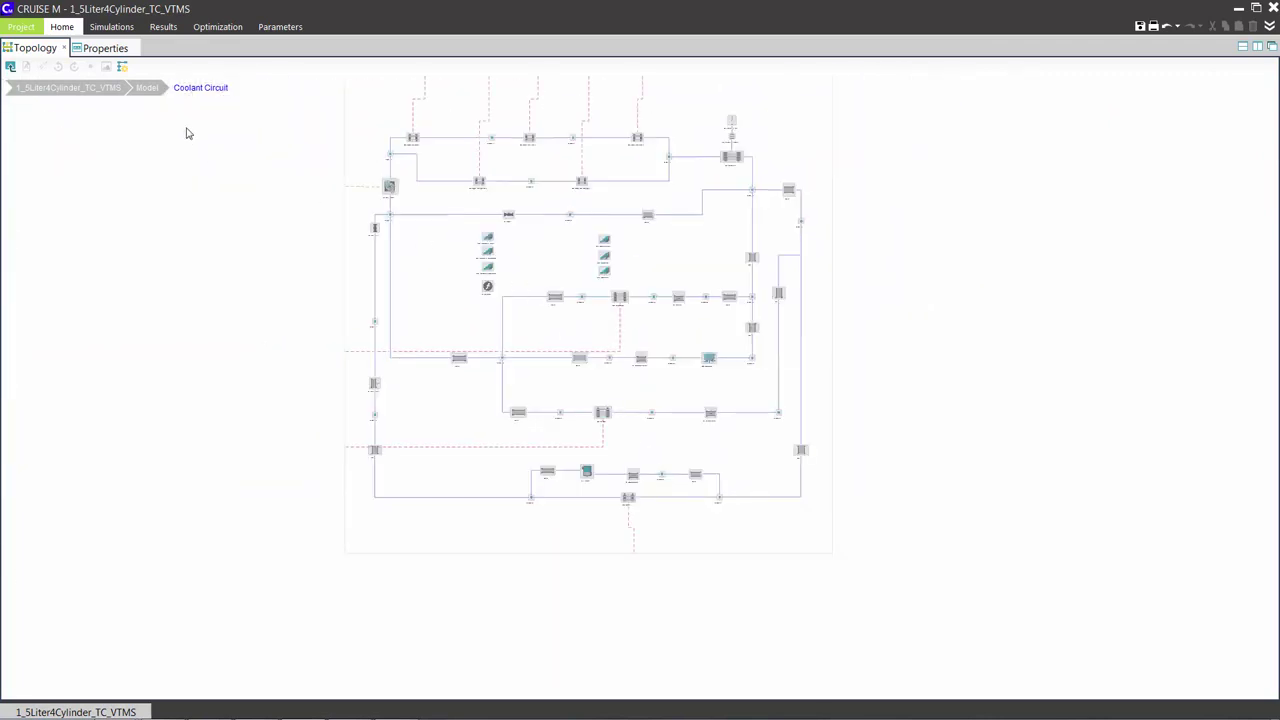
# - From the top-level Model, open the Oil Circuit subsystem and pan across its pump, pipes and valve
pyautogui.click(147, 89)
pyautogui.scroll(3, 744, 292)
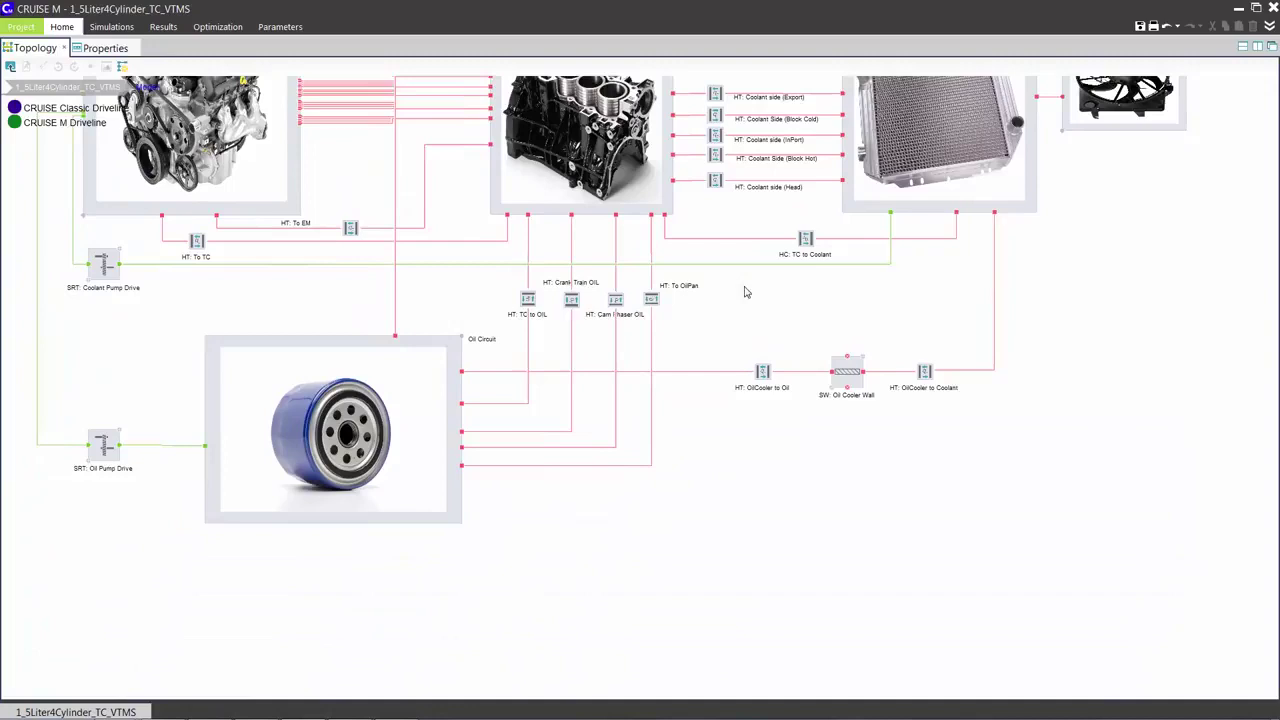
pyautogui.click(378, 443)
pyautogui.doubleClick(378, 443)
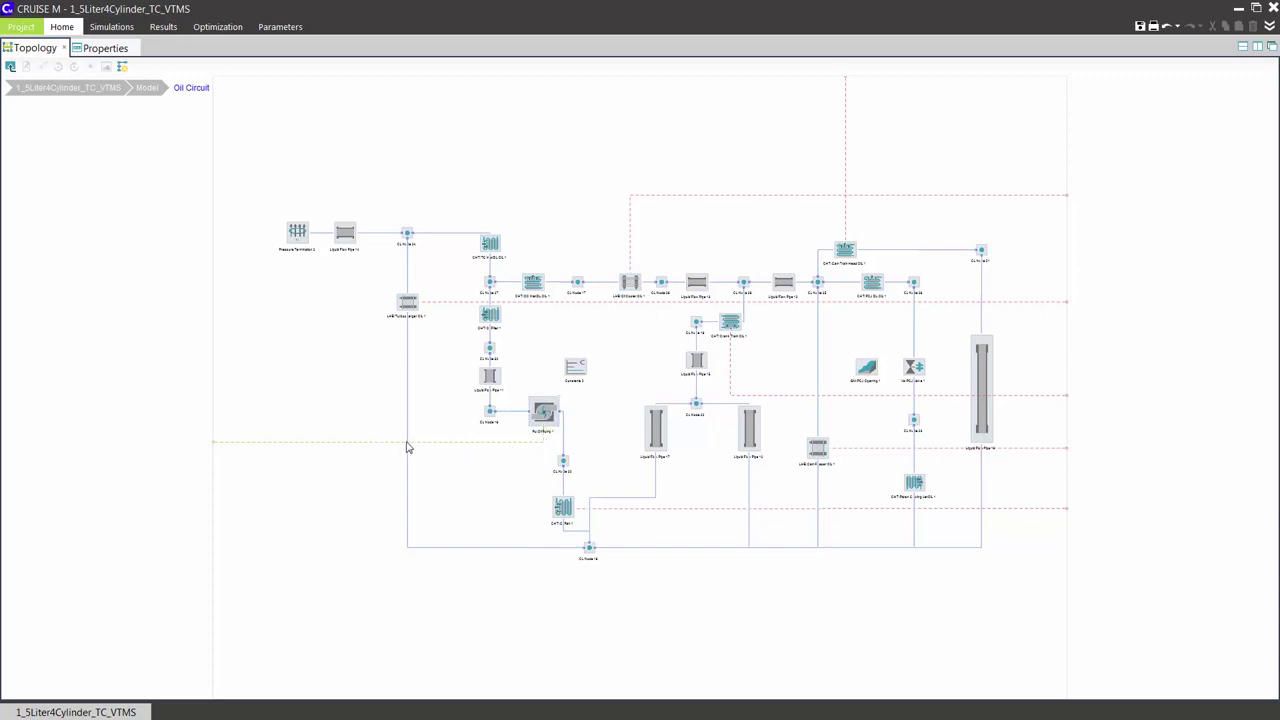
pyautogui.moveTo(700, 251); pyautogui.dragTo(594, 340)
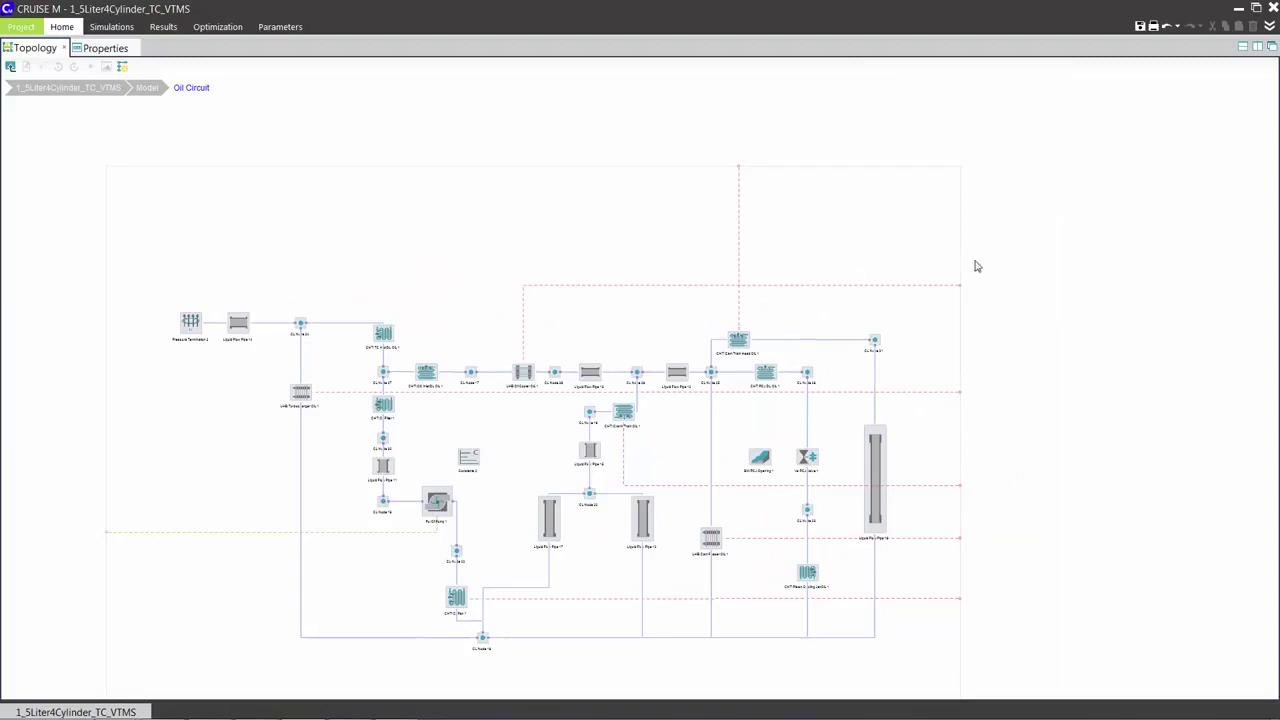
pyautogui.moveTo(449, 260); pyautogui.dragTo(517, 185)
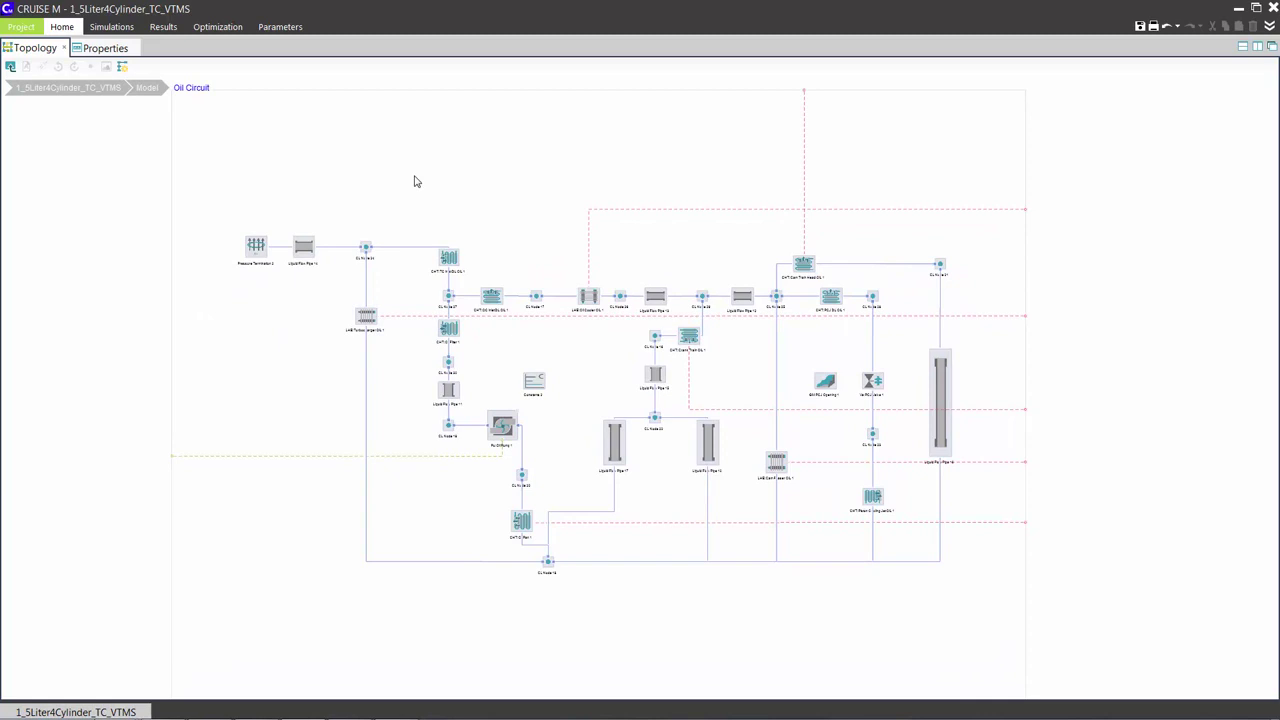
# - From the Model diagram, open the fan block's Radiator Air Path showing heat exchanger, plenum and fan drive
pyautogui.click(148, 88)
pyautogui.moveTo(1046, 306); pyautogui.dragTo(889, 480)
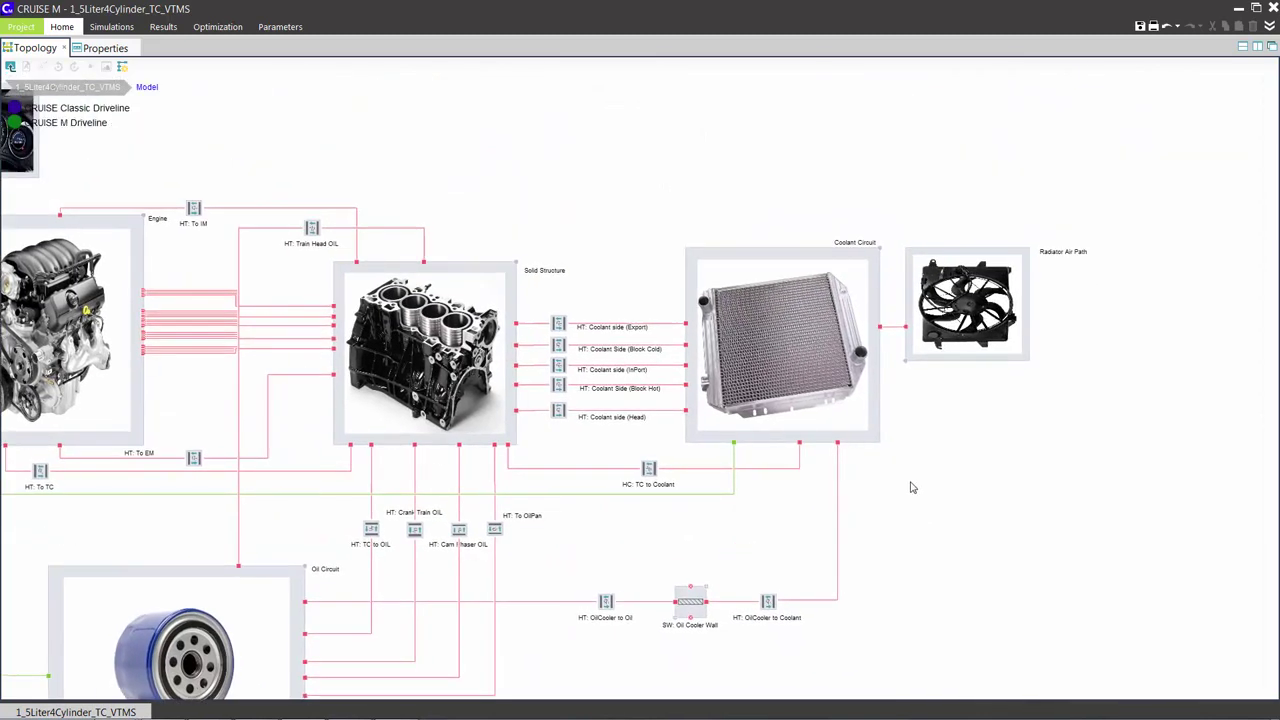
pyautogui.doubleClick(951, 320)
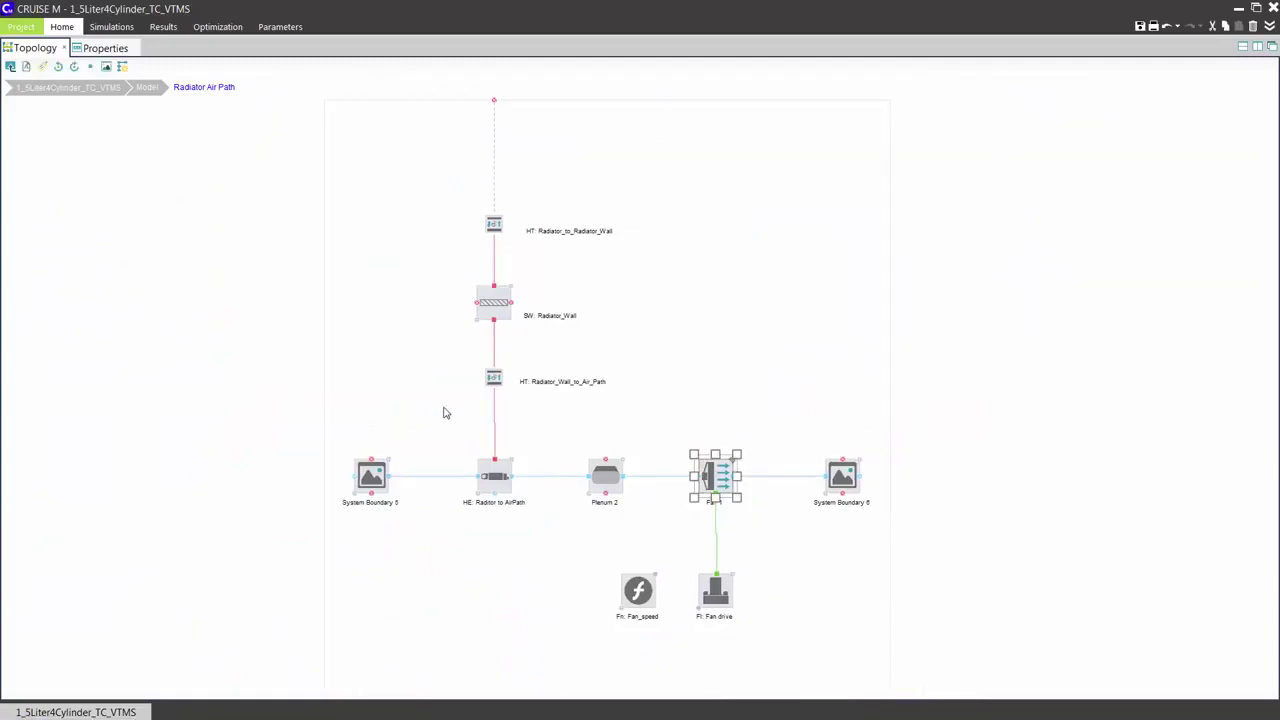
pyautogui.click(445, 413)
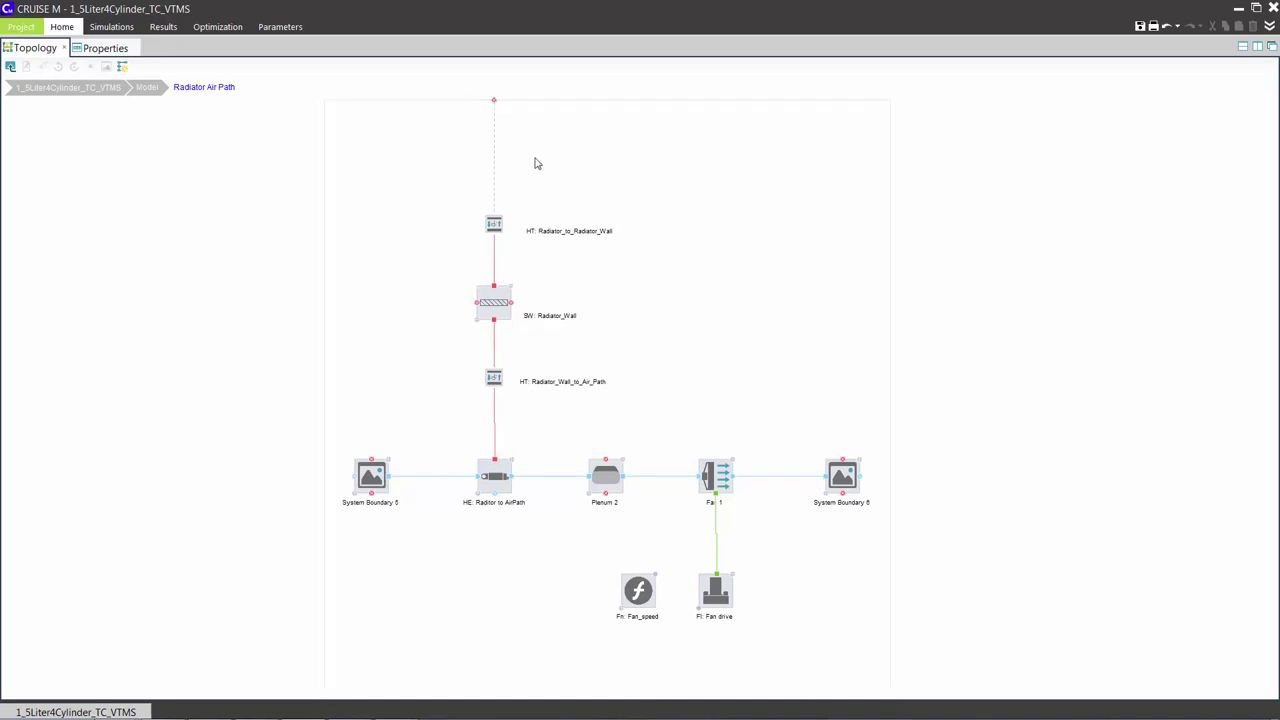
pyautogui.moveTo(530, 108); pyautogui.dragTo(583, 198)
# - View the greyed CRUISE Classic Driveline's FMU, Flange and Constant blocks, then return to Model
pyautogui.click(322, 142)
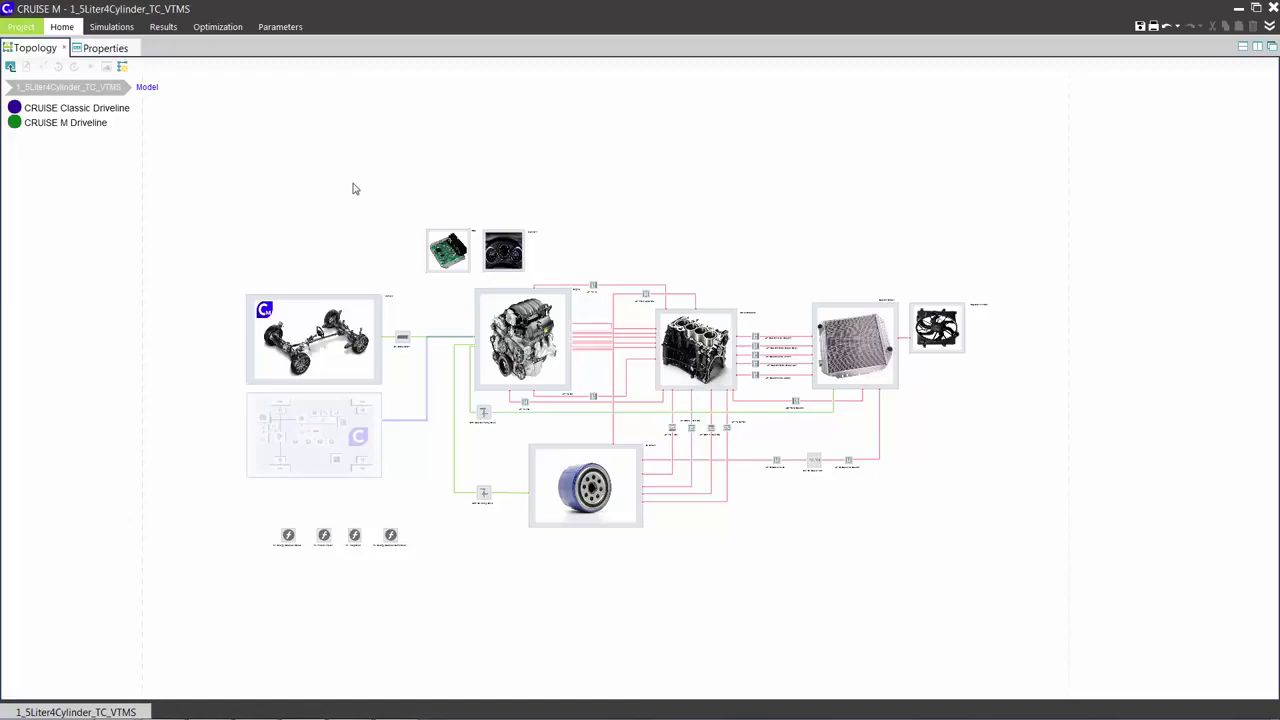
pyautogui.doubleClick(340, 420)
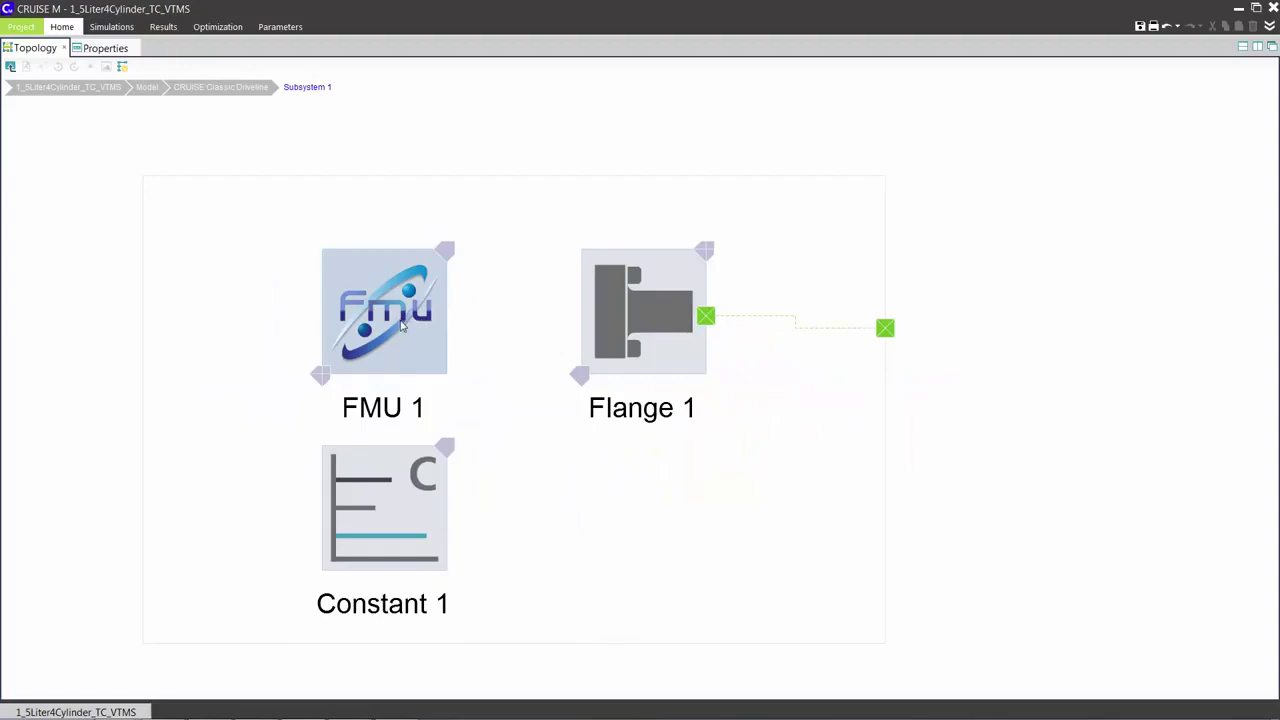
pyautogui.click(147, 88)
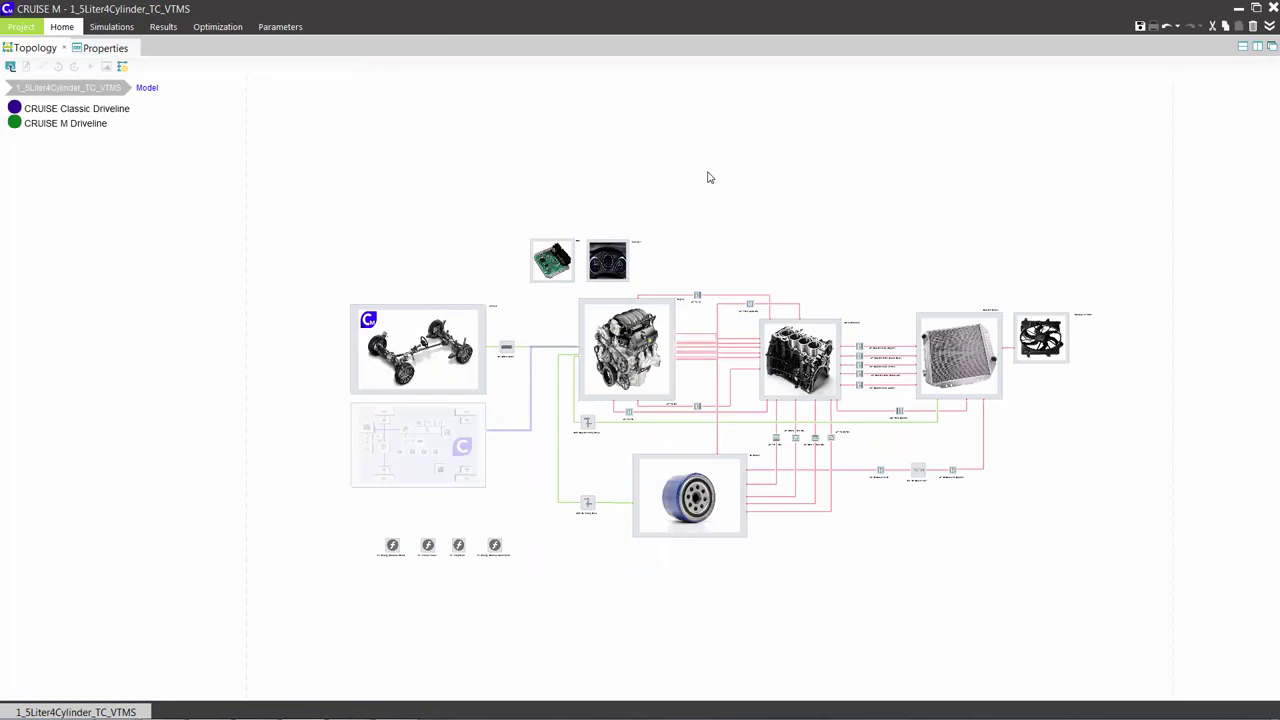
# - Restore the layer panels and set CRUISE Classic Driveline as the active layer instead of CRUISE M Driveline
pyautogui.click(1272, 48)
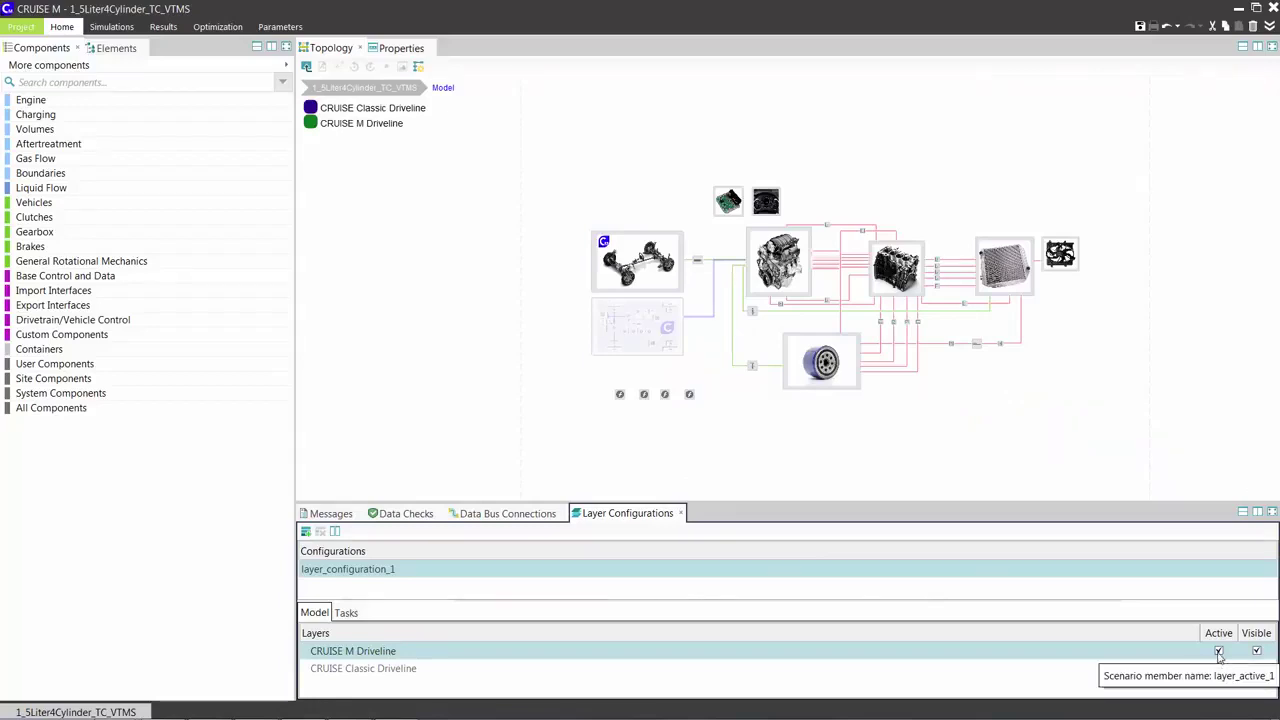
pyautogui.click(1219, 668)
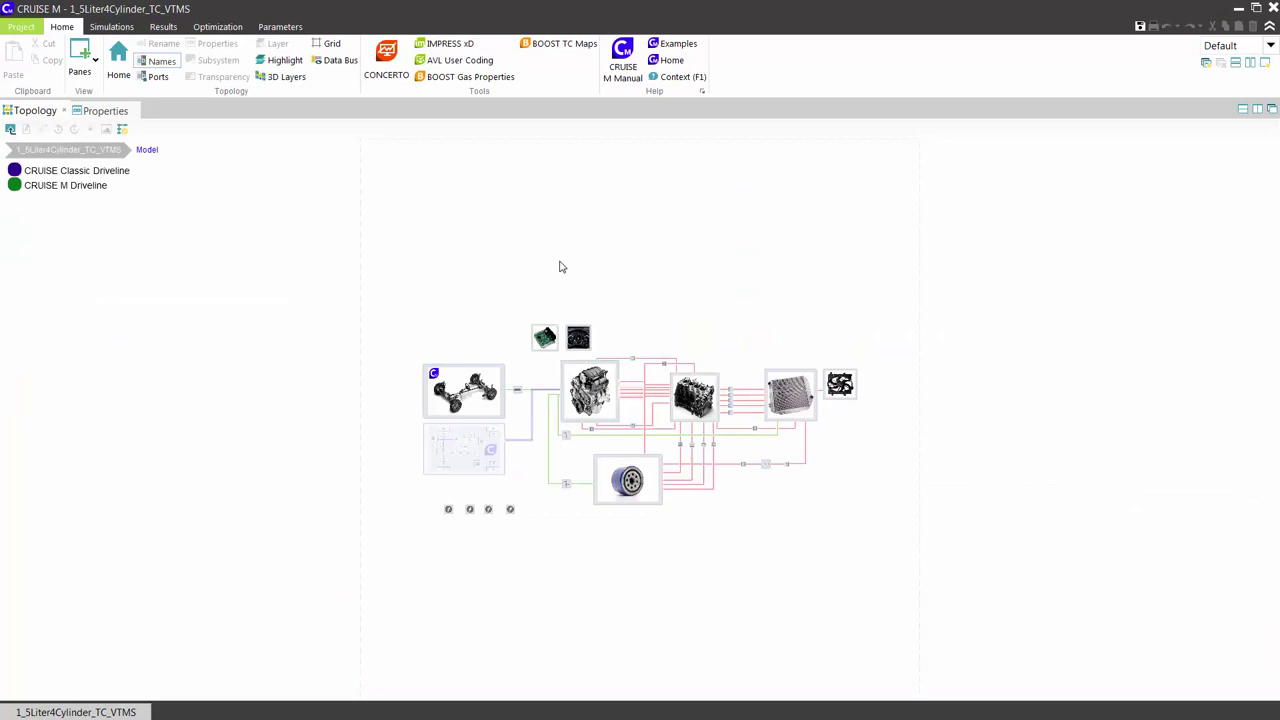
# - Run the NEDC task for case CycleRun.Mpx_FandE from the Simulations workspace
pyautogui.click(111, 26)
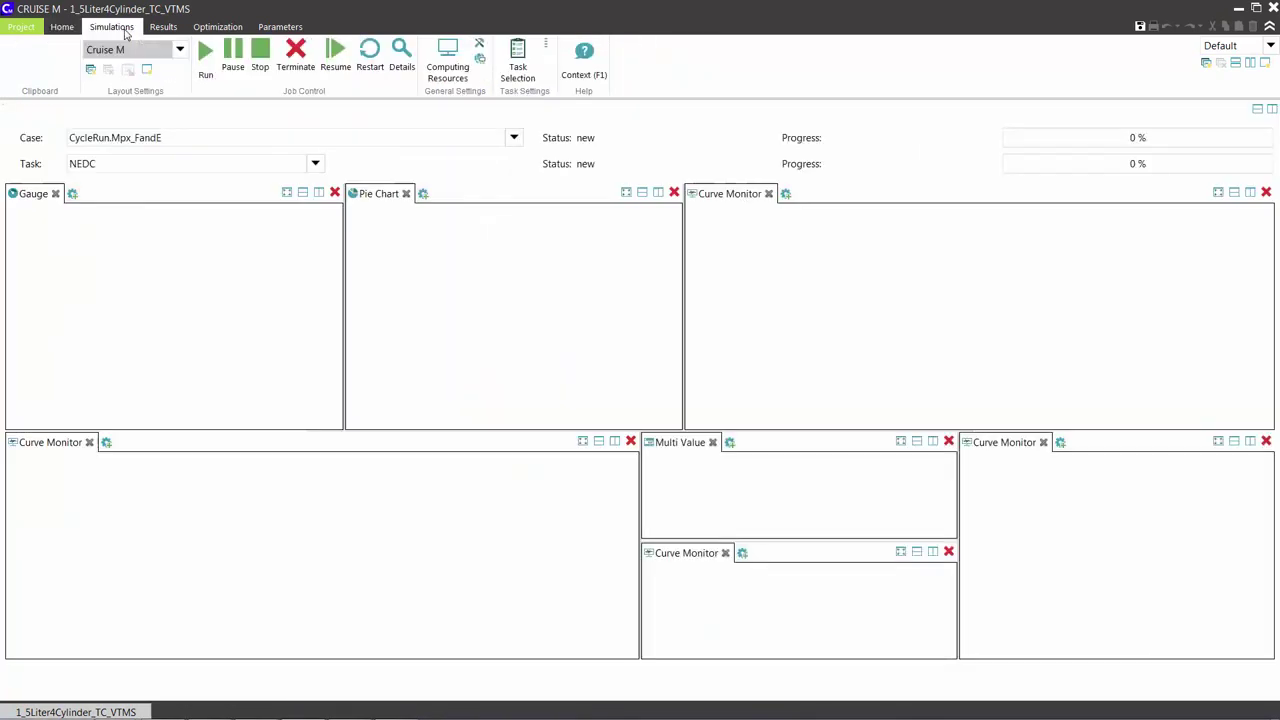
pyautogui.click(189, 66)
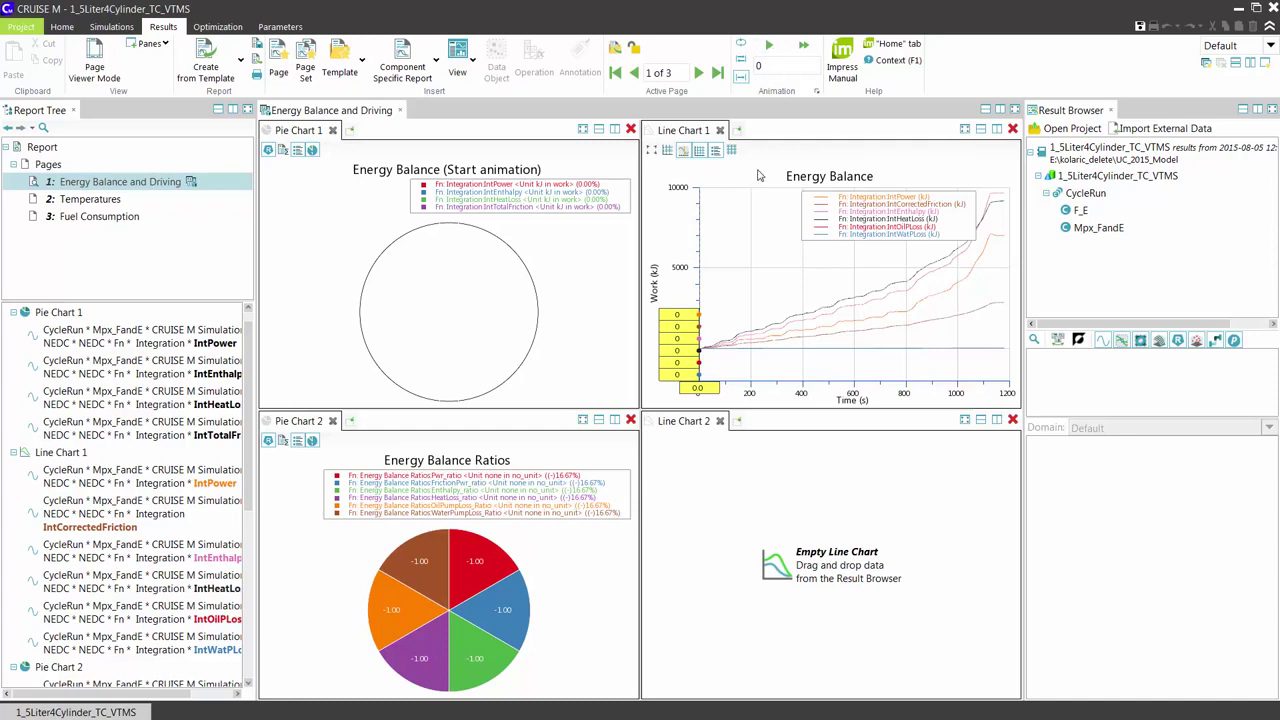
# - Animate the energy balance results, then review the Temperatures and Fuel Consumption report pages
pyautogui.click(769, 45)
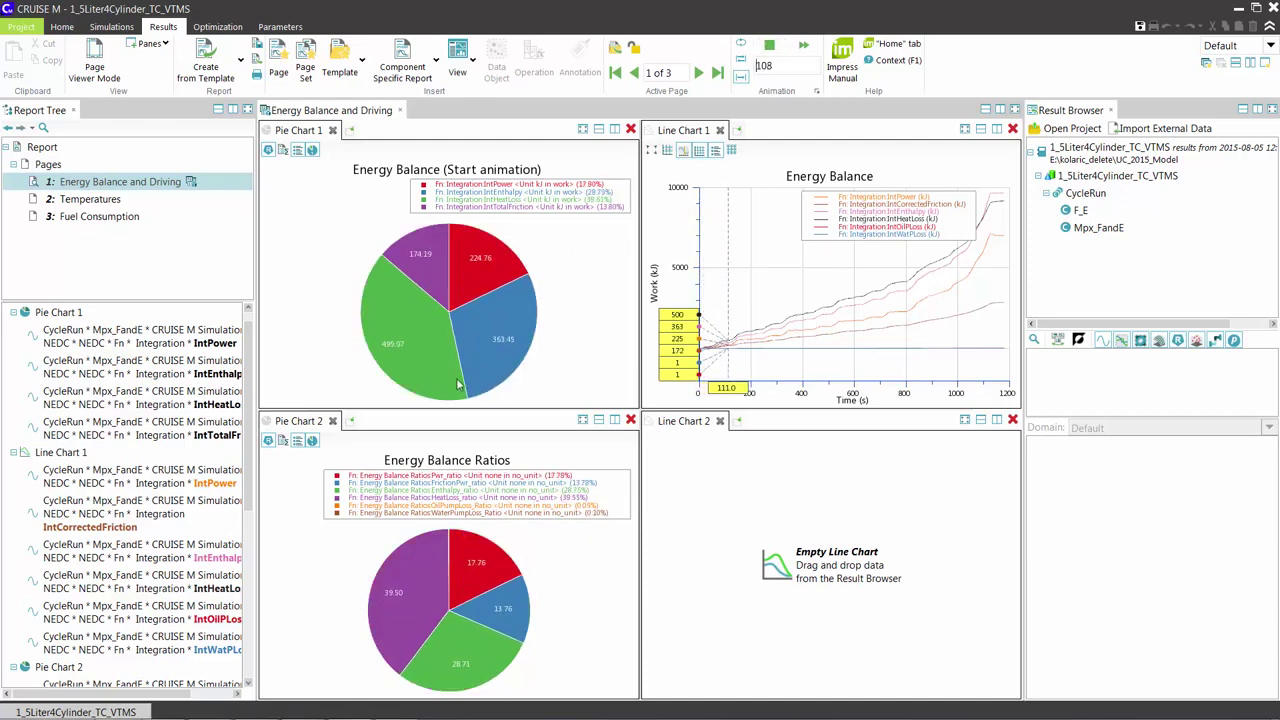
pyautogui.click(111, 203)
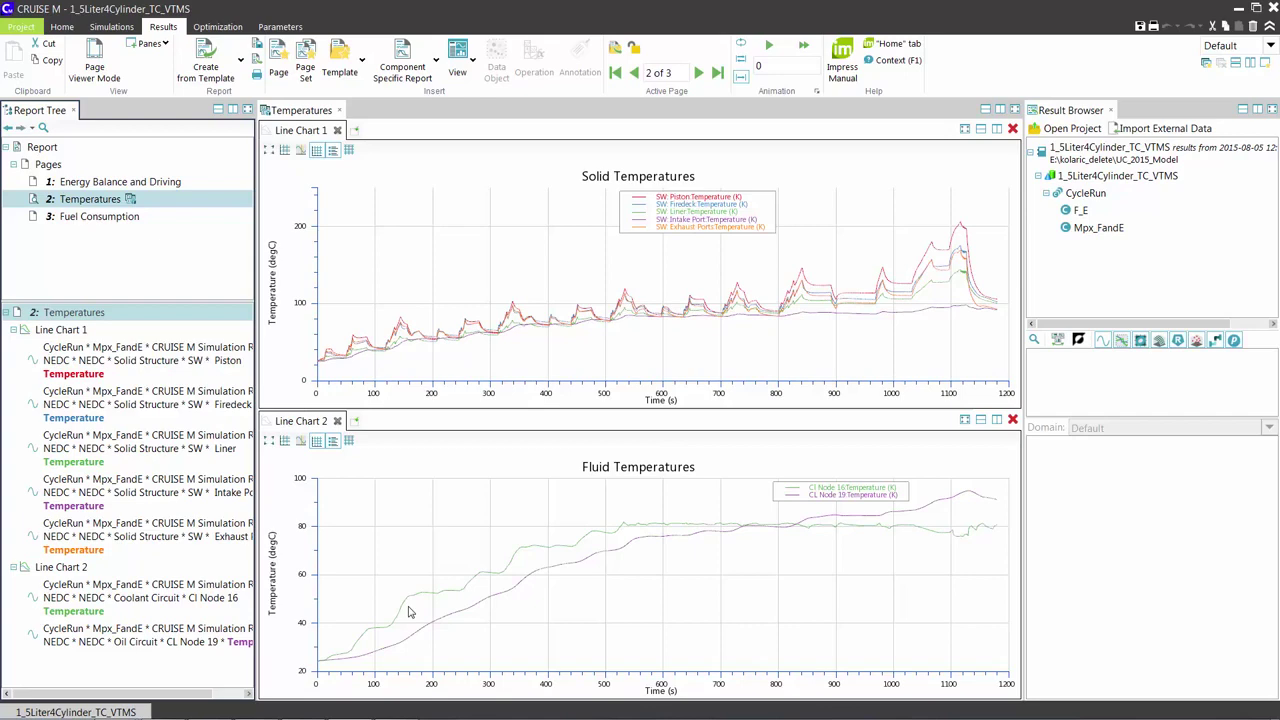
pyautogui.click(127, 218)
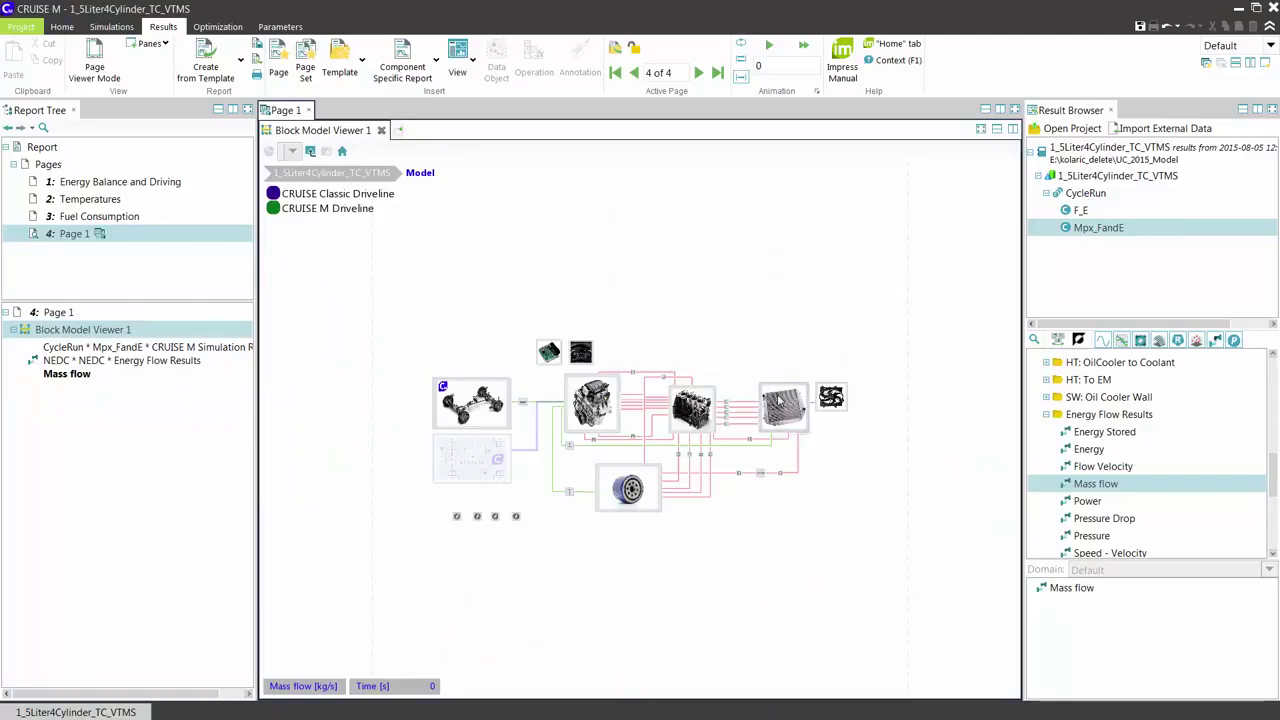
# - Open the Coolant Circuit from the radiator block and animate its mass flow, zoomed in on the arrows
pyautogui.click(778, 398)
pyautogui.doubleClick(780, 399)
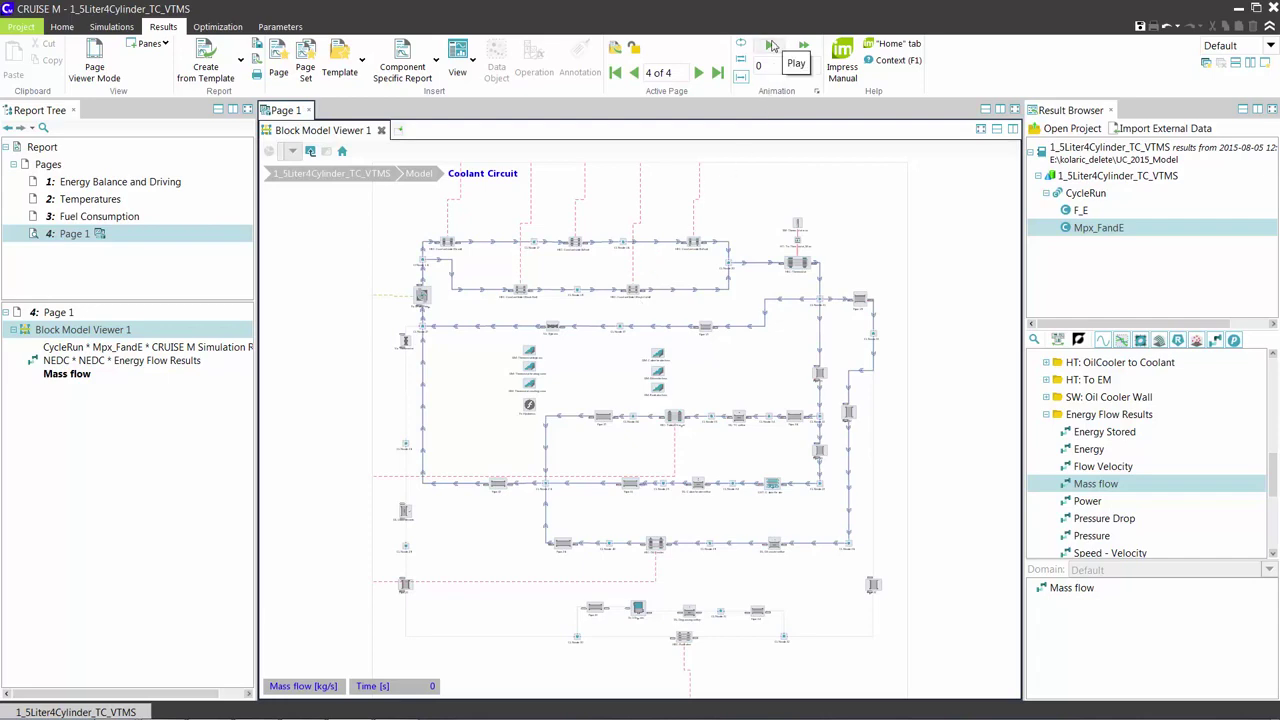
pyautogui.click(768, 47)
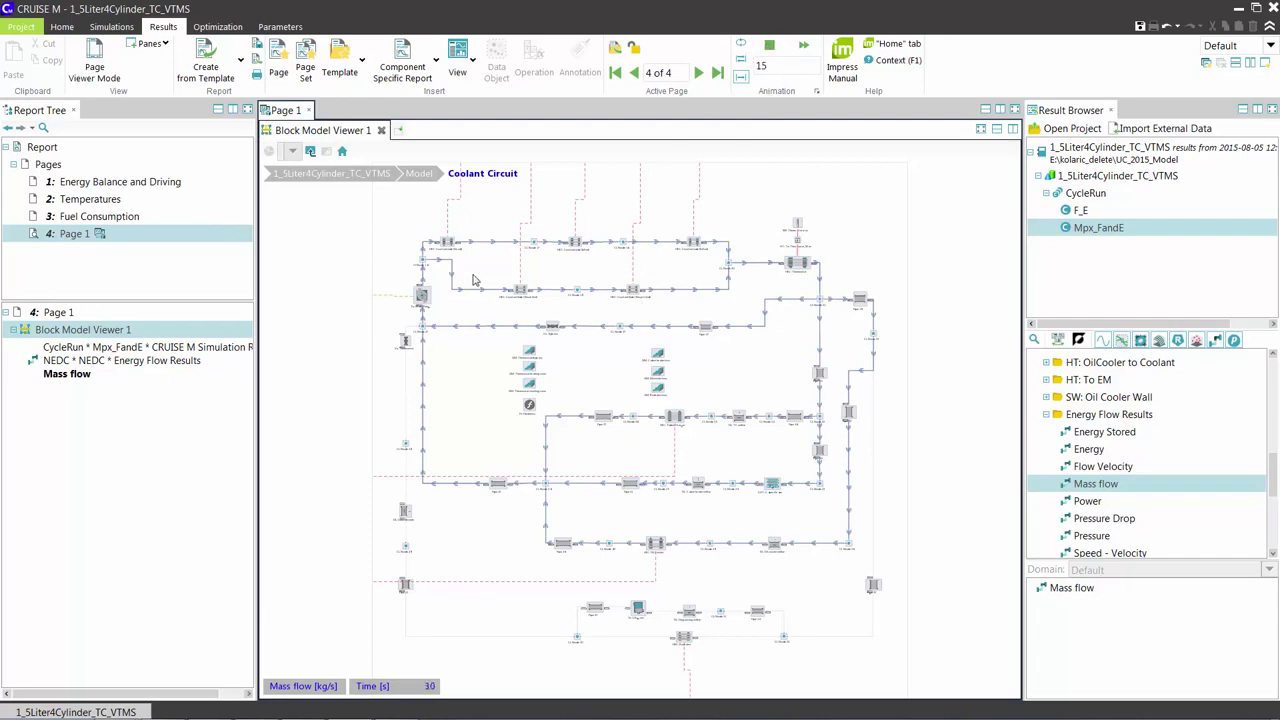
pyautogui.scroll(3, 477, 281)
pyautogui.scroll(5, 508, 277)
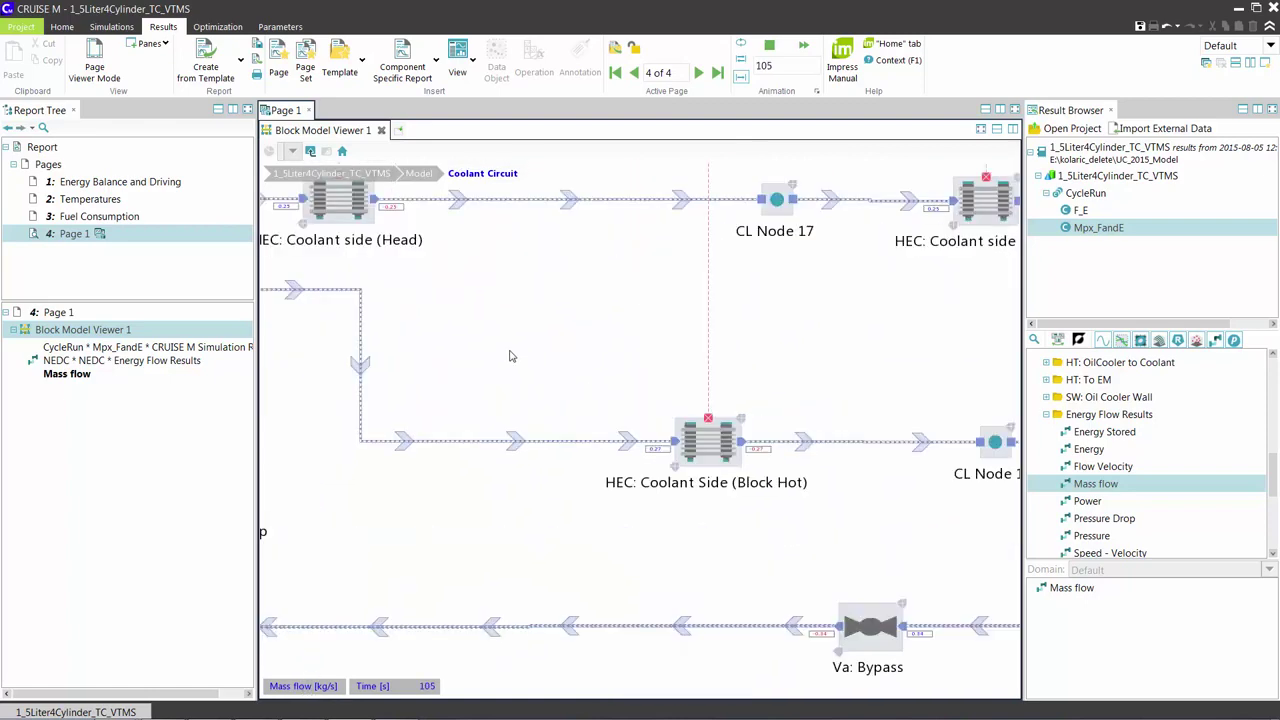